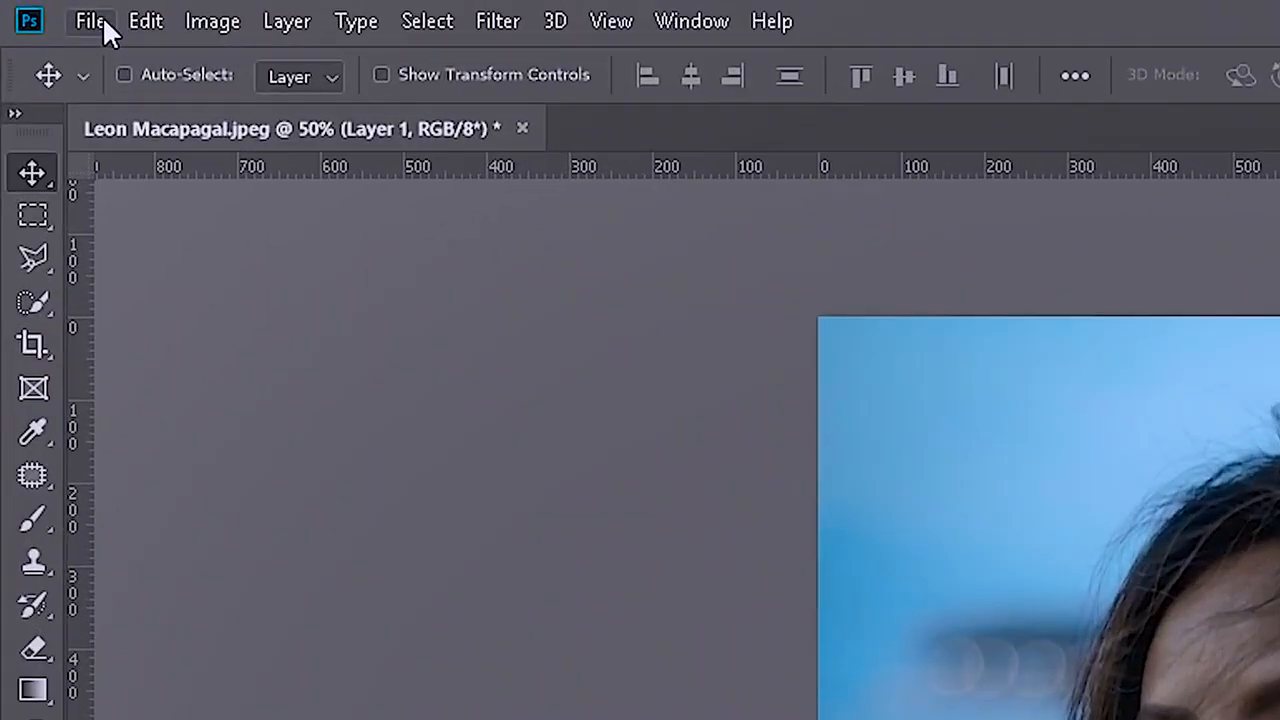
# Place the dark bokeh lights image as an embedded layer over the portrait and move it up over the face
pyautogui.click(35, 9)
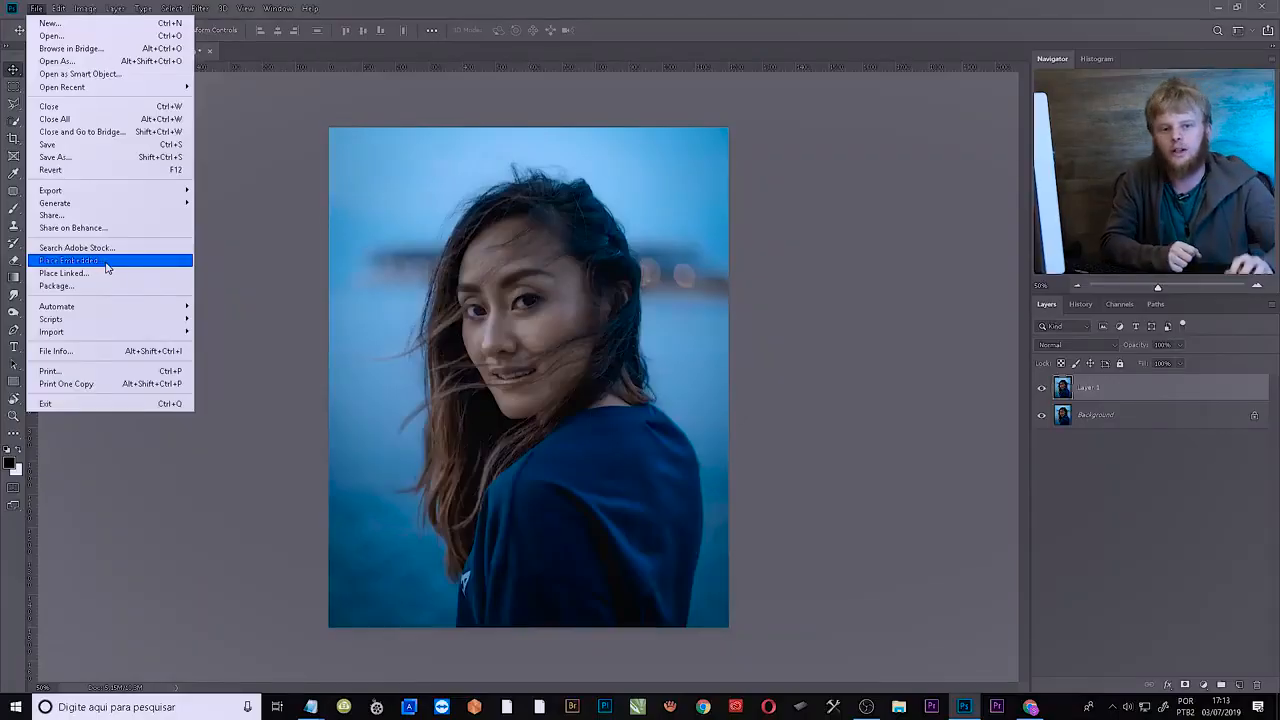
pyautogui.click(107, 262)
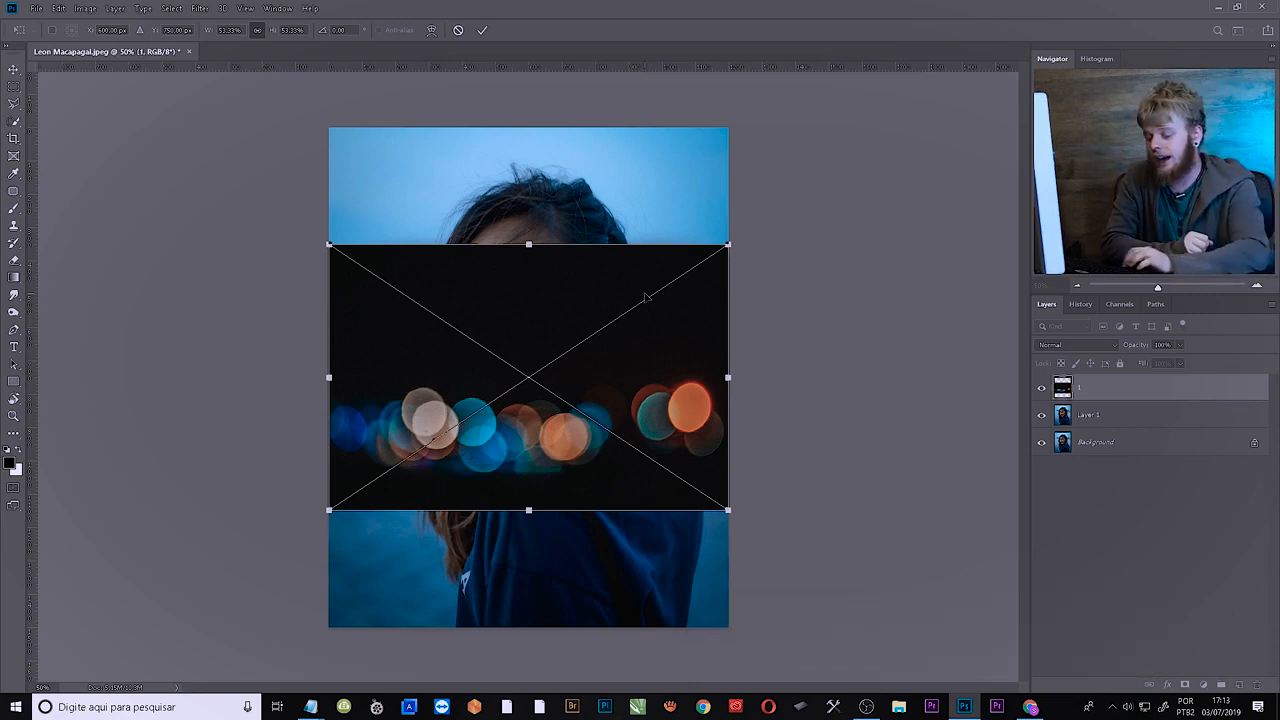
pyautogui.press('Return')
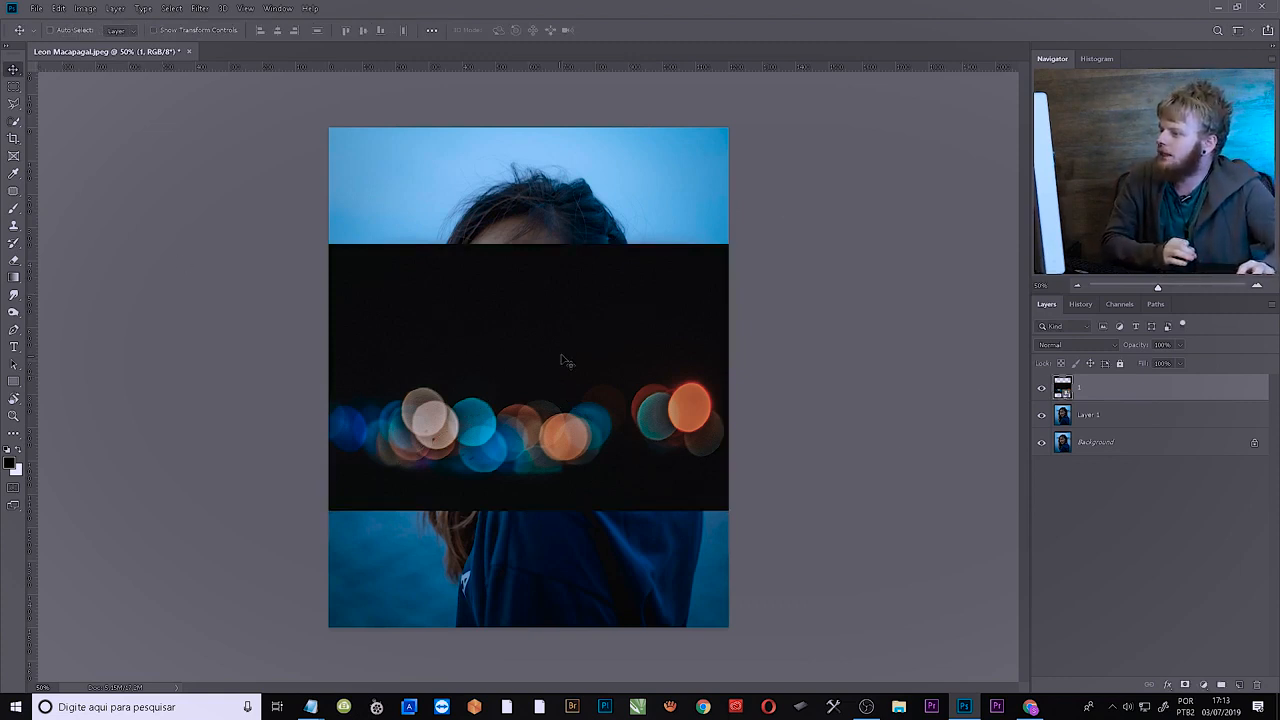
pyautogui.moveTo(562, 360); pyautogui.dragTo(569, 290)
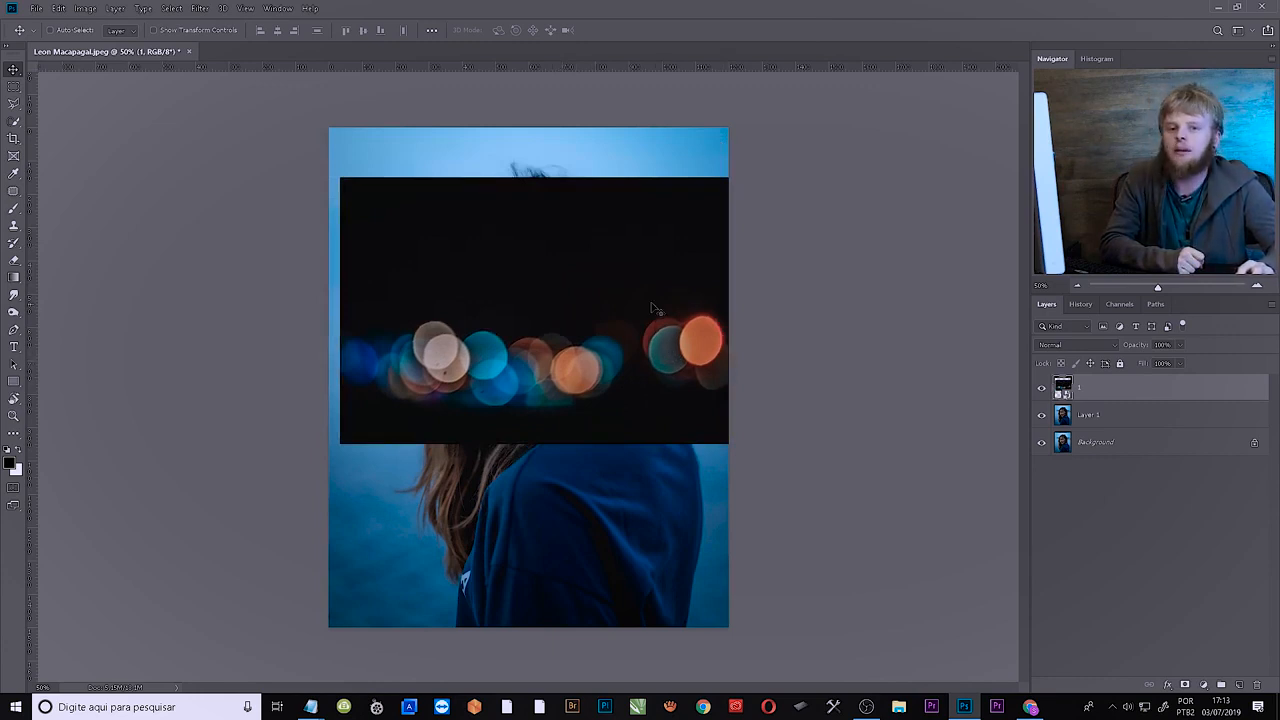
# Set the bokeh layer's blend mode to Lighten and move its lights up to the woman's forehead level
pyautogui.click(1117, 347)
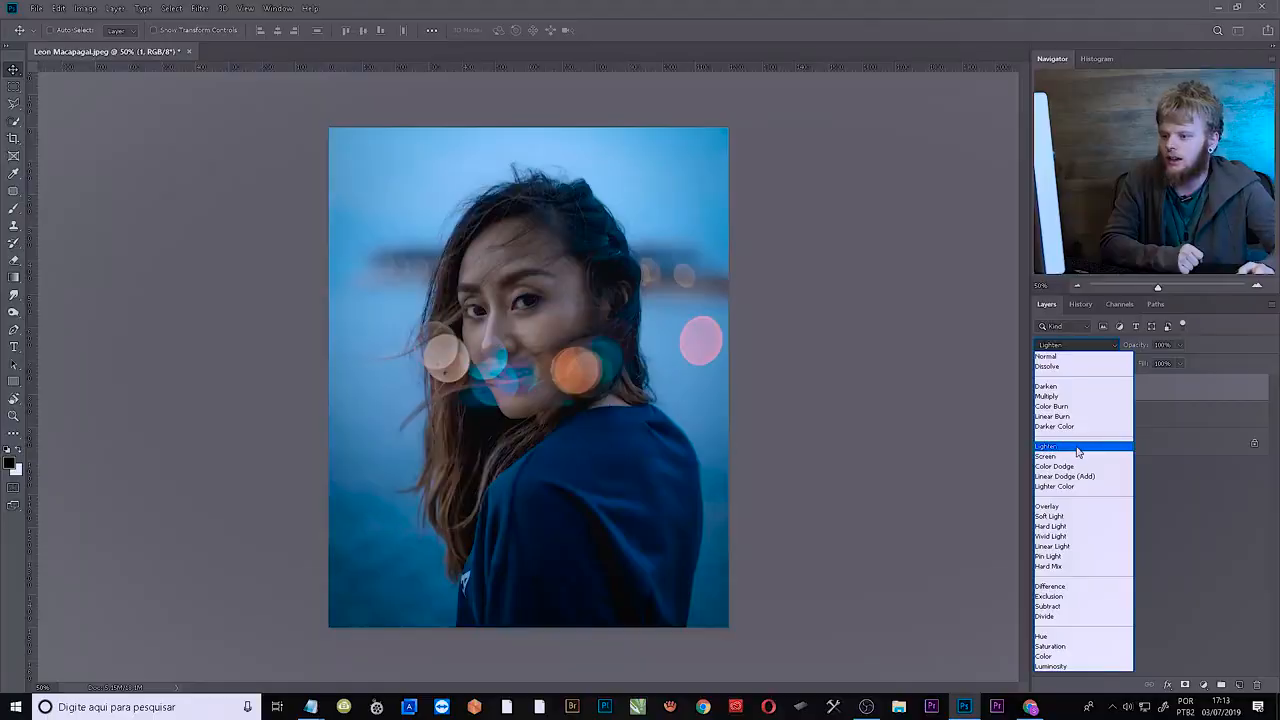
pyautogui.click(785, 306)
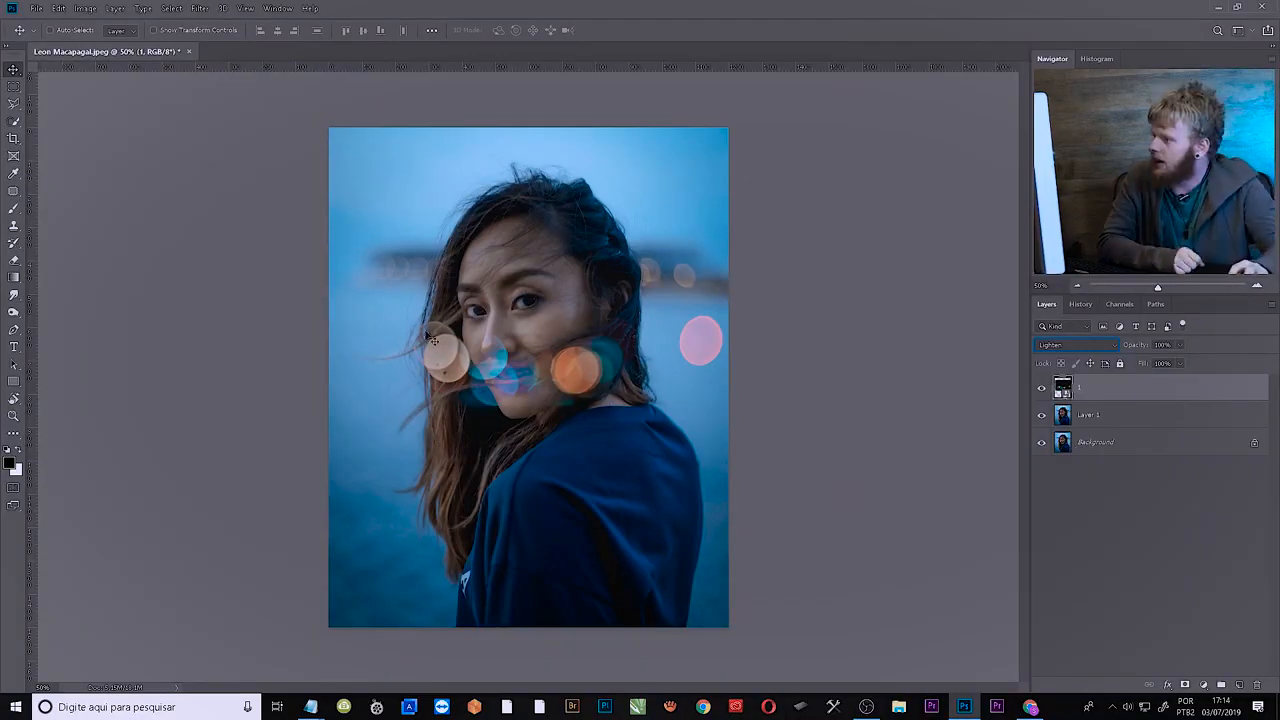
pyautogui.moveTo(525, 340); pyautogui.dragTo(497, 219)
pyautogui.moveTo(543, 280); pyautogui.dragTo(518, 268)
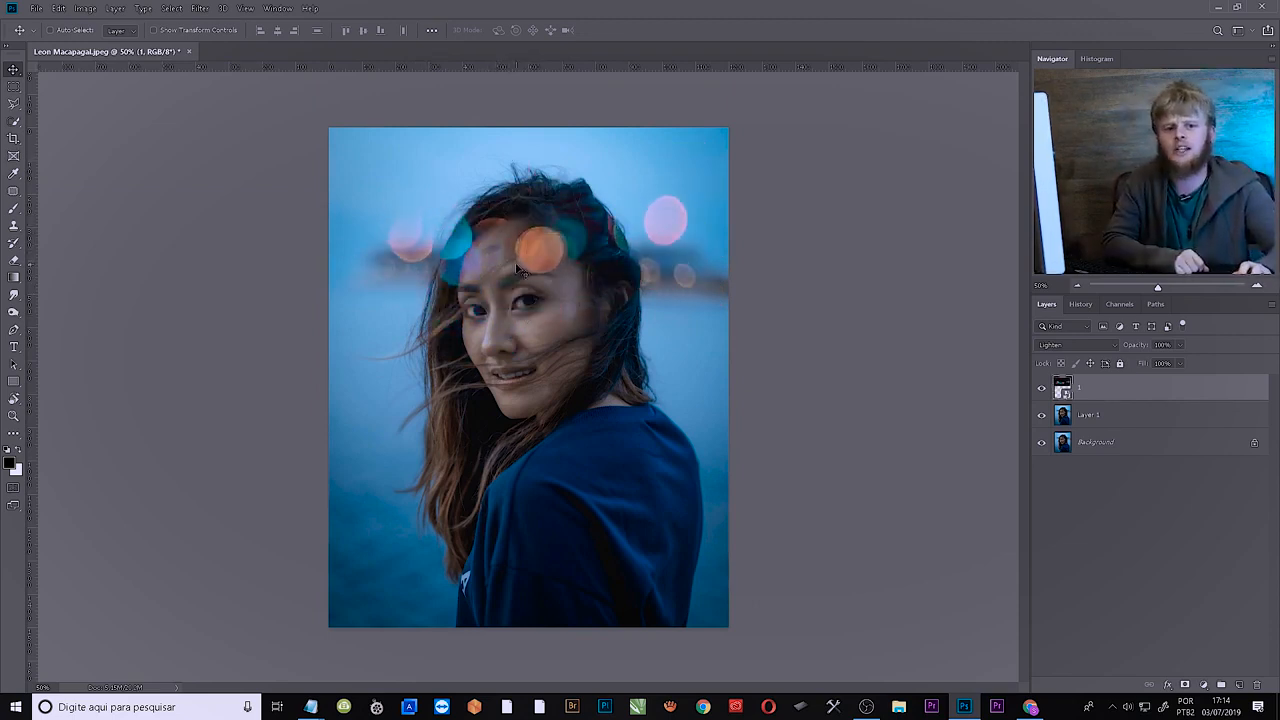
# Scale the bokeh layer down to about 47% and reposition it so the lights line up with the horizon
pyautogui.hotkey('ctrl', 't')
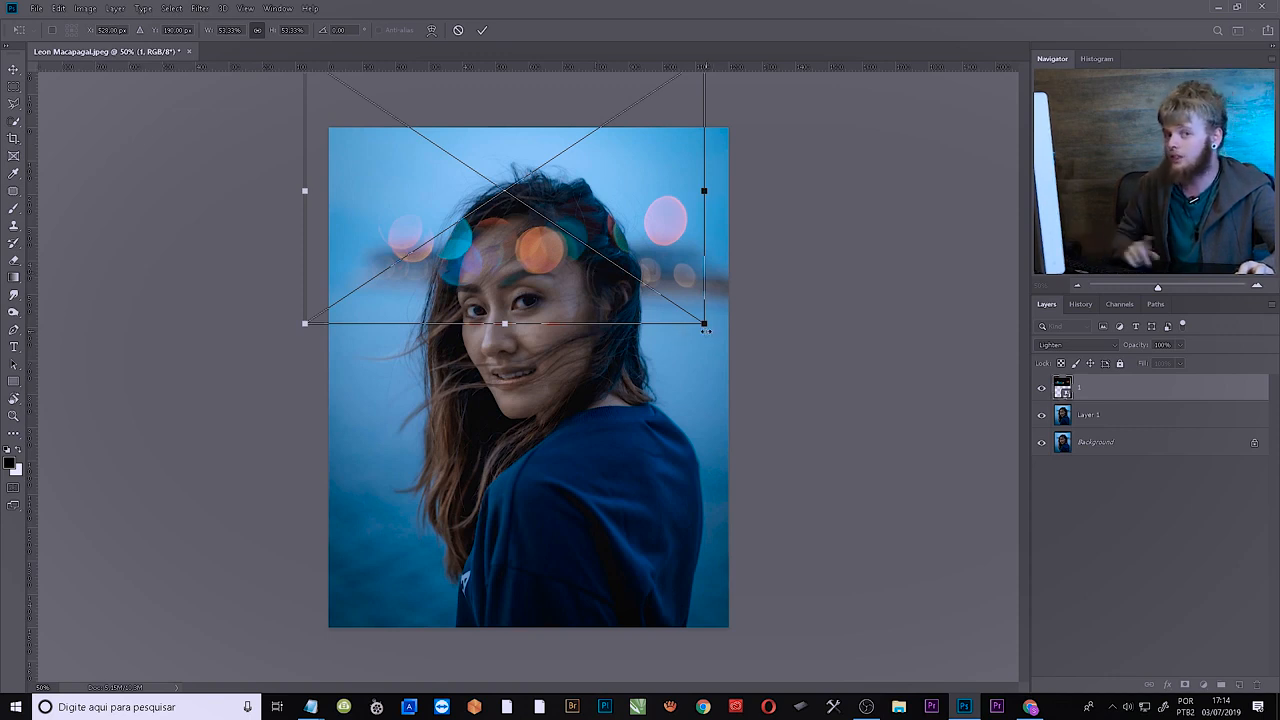
pyautogui.moveTo(705, 325); pyautogui.dragTo(608, 345)
pyautogui.moveTo(571, 179); pyautogui.dragTo(583, 346)
pyautogui.moveTo(658, 226)
pyautogui.mouseDown()
pyautogui.moveTo(629, 243)
pyautogui.moveTo(671, 214)
pyautogui.mouseUp()
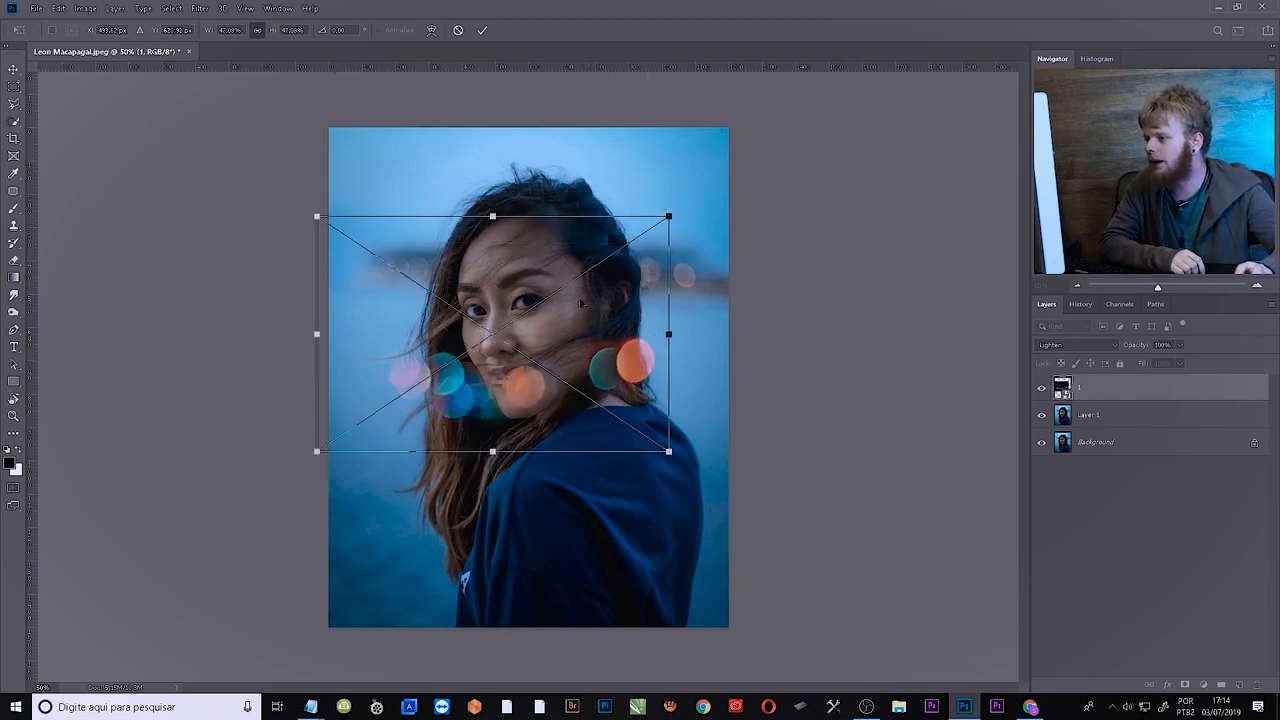
pyautogui.moveTo(584, 304)
pyautogui.mouseDown()
pyautogui.moveTo(629, 183)
pyautogui.moveTo(695, 187)
pyautogui.moveTo(677, 177)
pyautogui.moveTo(545, 406)
pyautogui.moveTo(571, 232)
pyautogui.moveTo(578, 338)
pyautogui.moveTo(607, 238)
pyautogui.moveTo(590, 345)
pyautogui.moveTo(561, 192)
pyautogui.moveTo(627, 280)
pyautogui.moveTo(592, 266)
pyautogui.moveTo(597, 285)
pyautogui.mouseUp()
pyautogui.press('Return')
# Duplicate the bokeh layer twice and hide both copies
pyautogui.hotkey('ctrl', 'j')
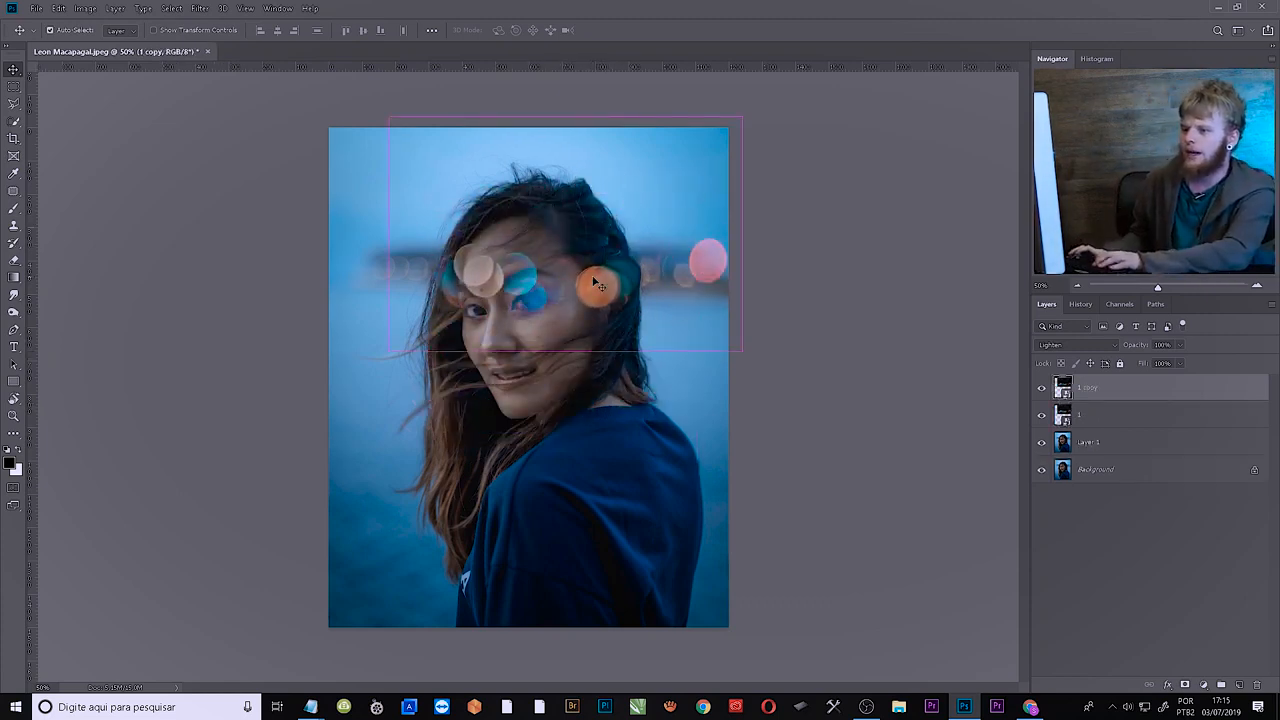
pyautogui.hotkey('ctrl', 'j')
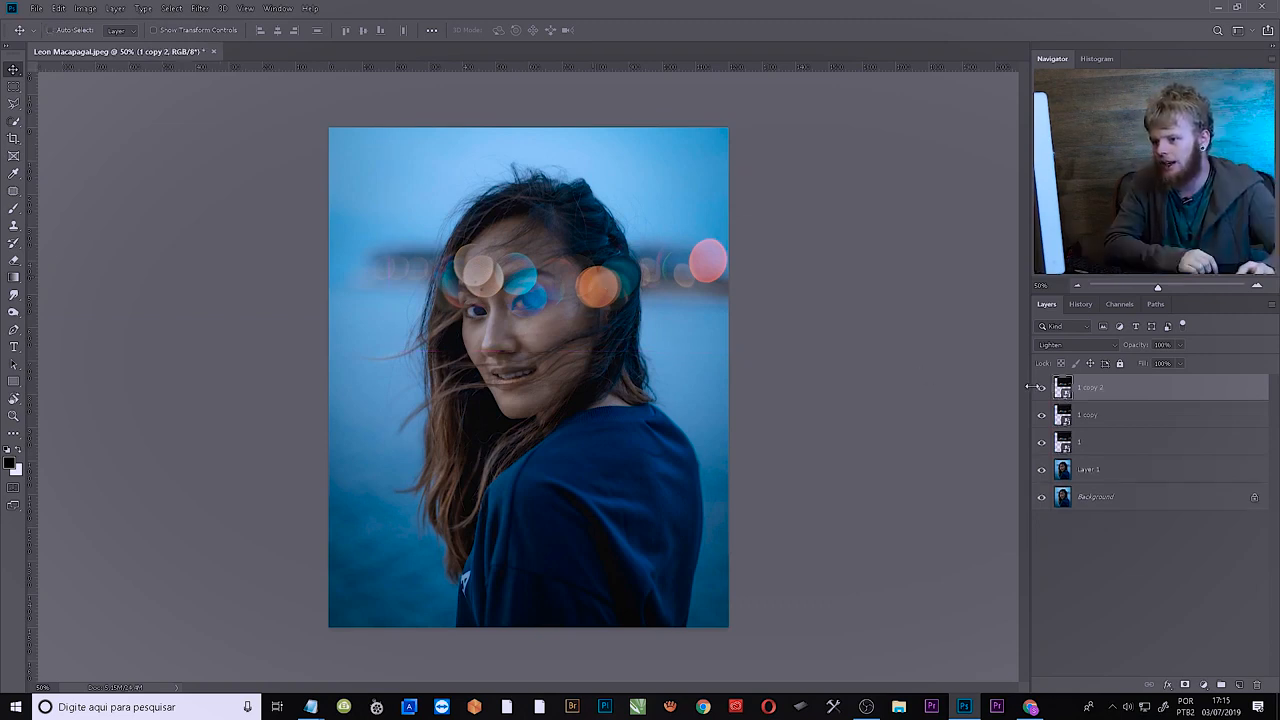
pyautogui.click(1041, 388)
pyautogui.click(1041, 416)
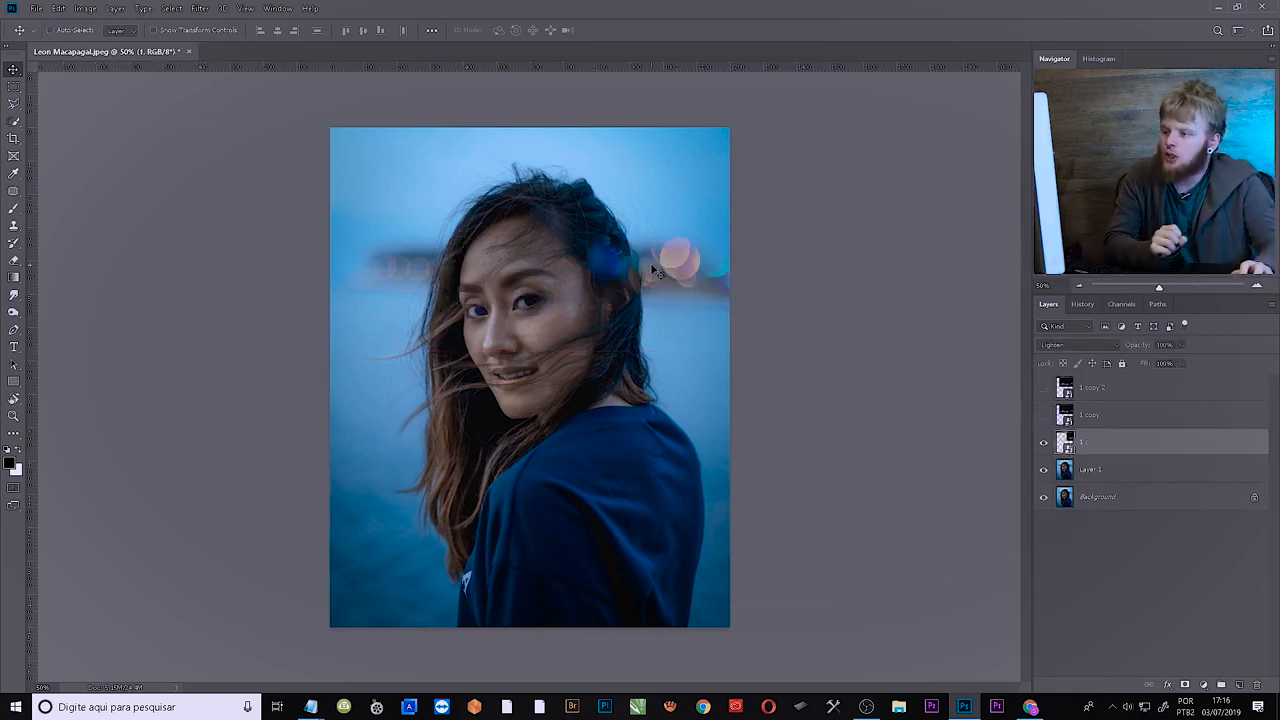
# Shift the original bokeh layer beside the head and move the first copy's lights toward the upper left of the portrait
pyautogui.moveTo(707, 262); pyautogui.dragTo(678, 258)
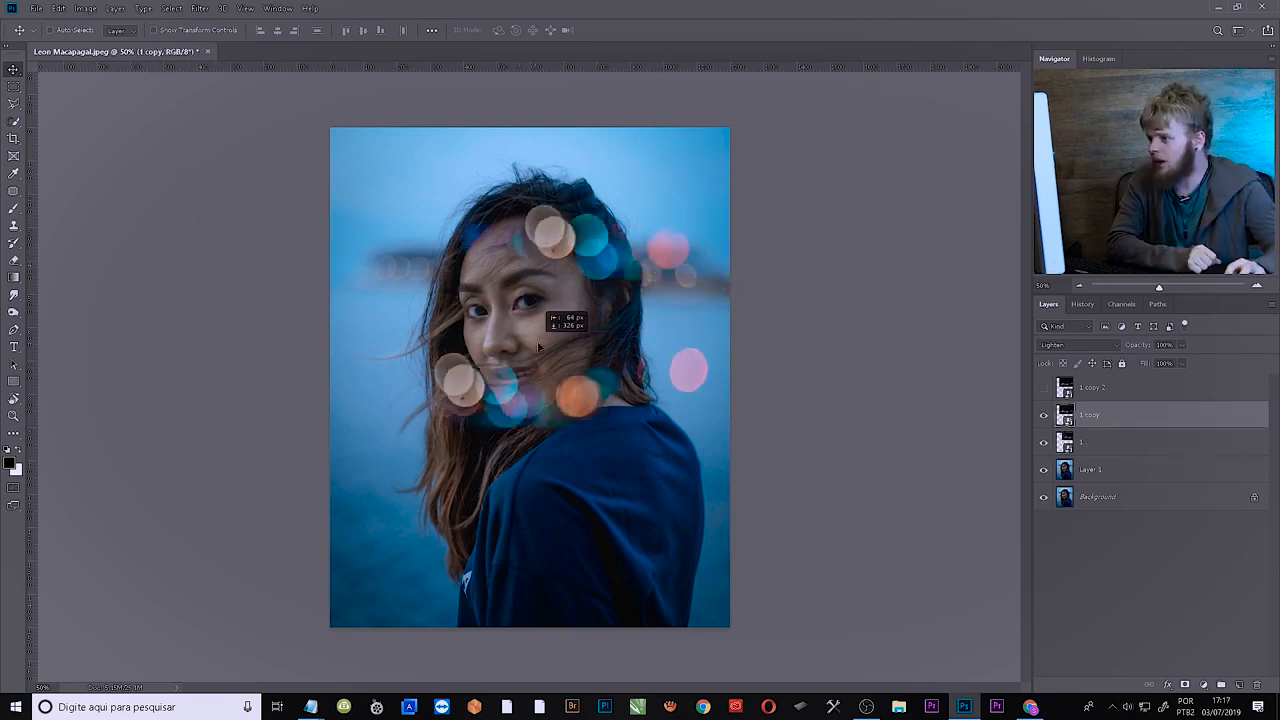
pyautogui.moveTo(535, 347); pyautogui.dragTo(467, 181)
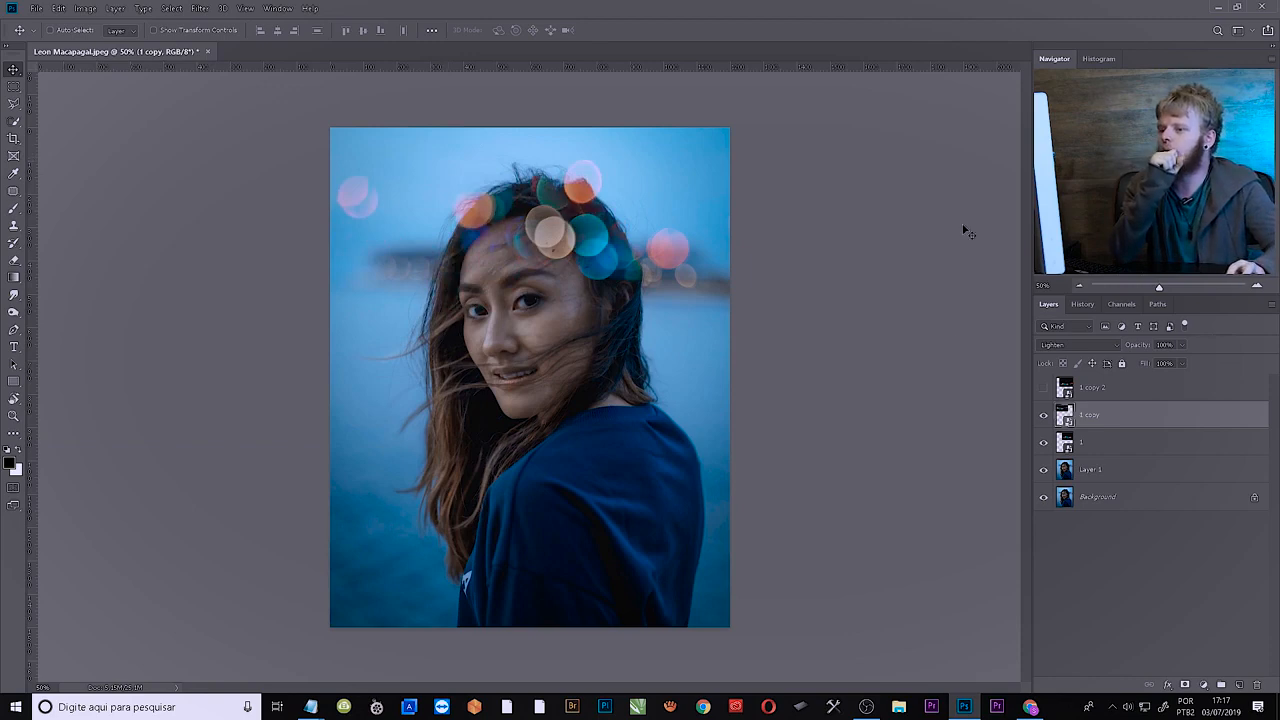
# Set the first bokeh copy's blend mode to Screen and lower its lights toward the horizon
pyautogui.click(1078, 344)
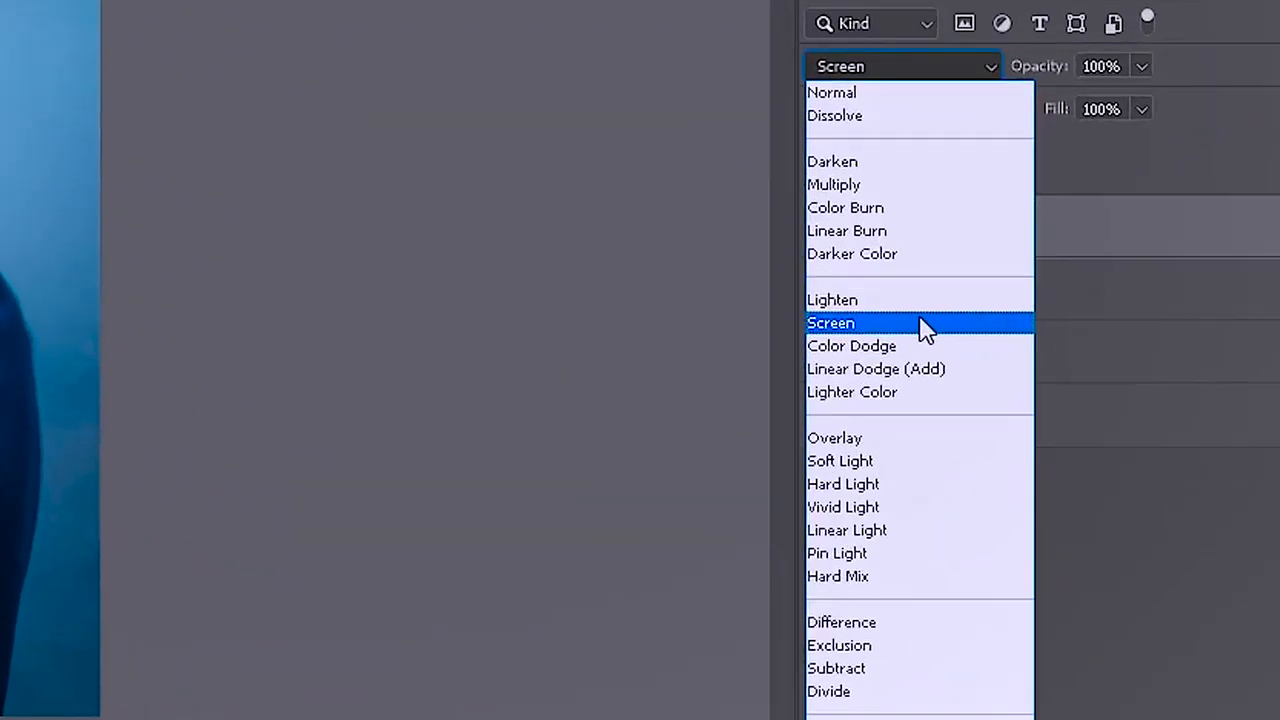
pyautogui.click(1083, 457)
pyautogui.moveTo(455, 212); pyautogui.dragTo(502, 238)
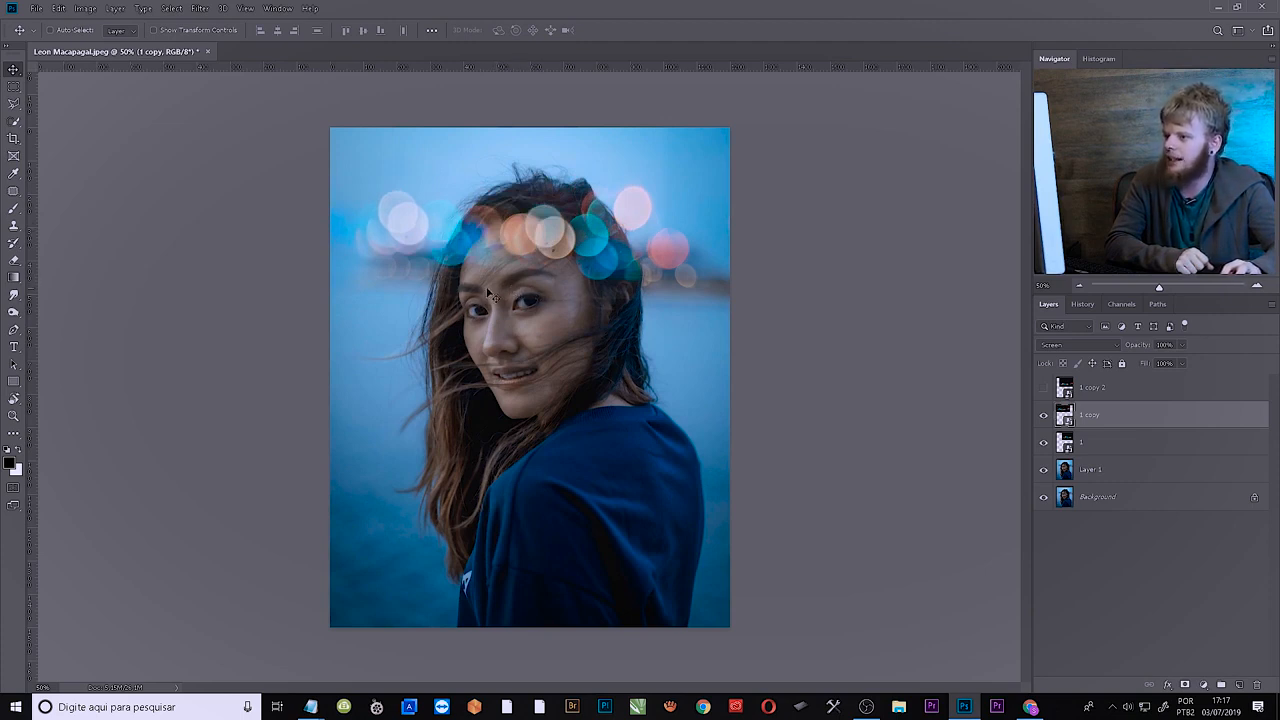
# Rasterize the first bokeh copy for erasing and reduce the Eraser's brush size
pyautogui.press('e')
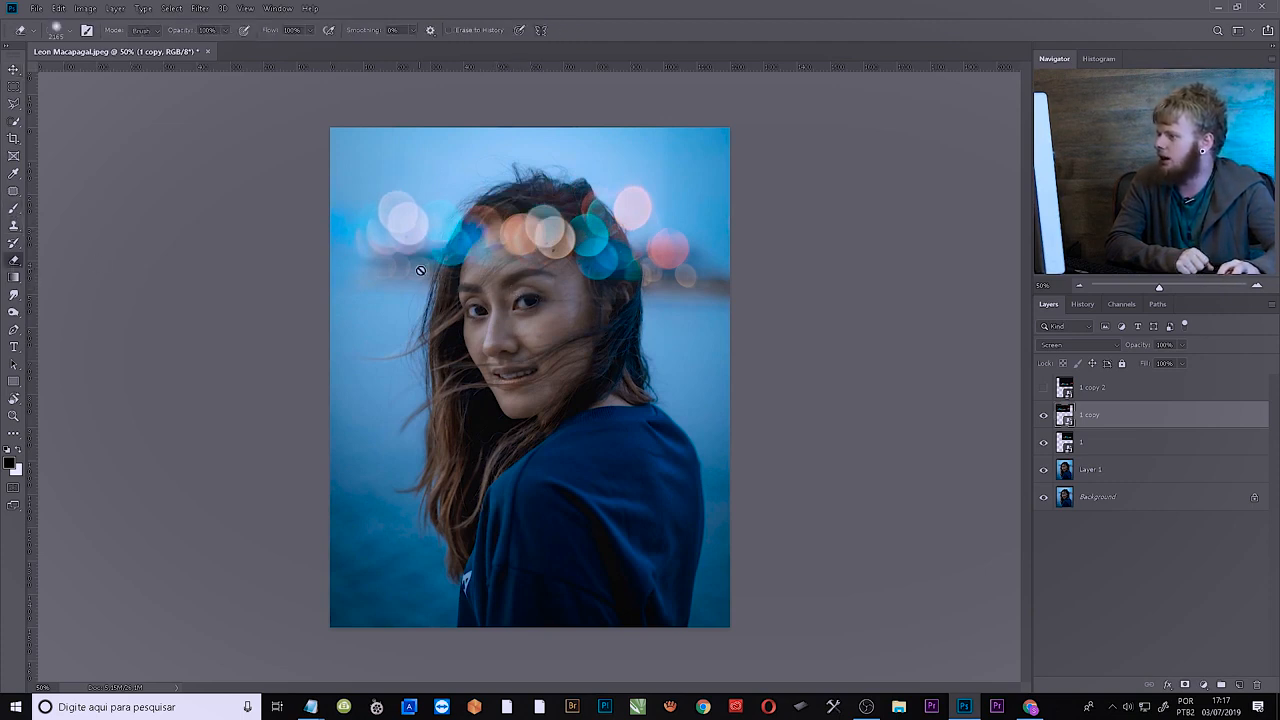
pyautogui.click(482, 285)
pyautogui.click(617, 272)
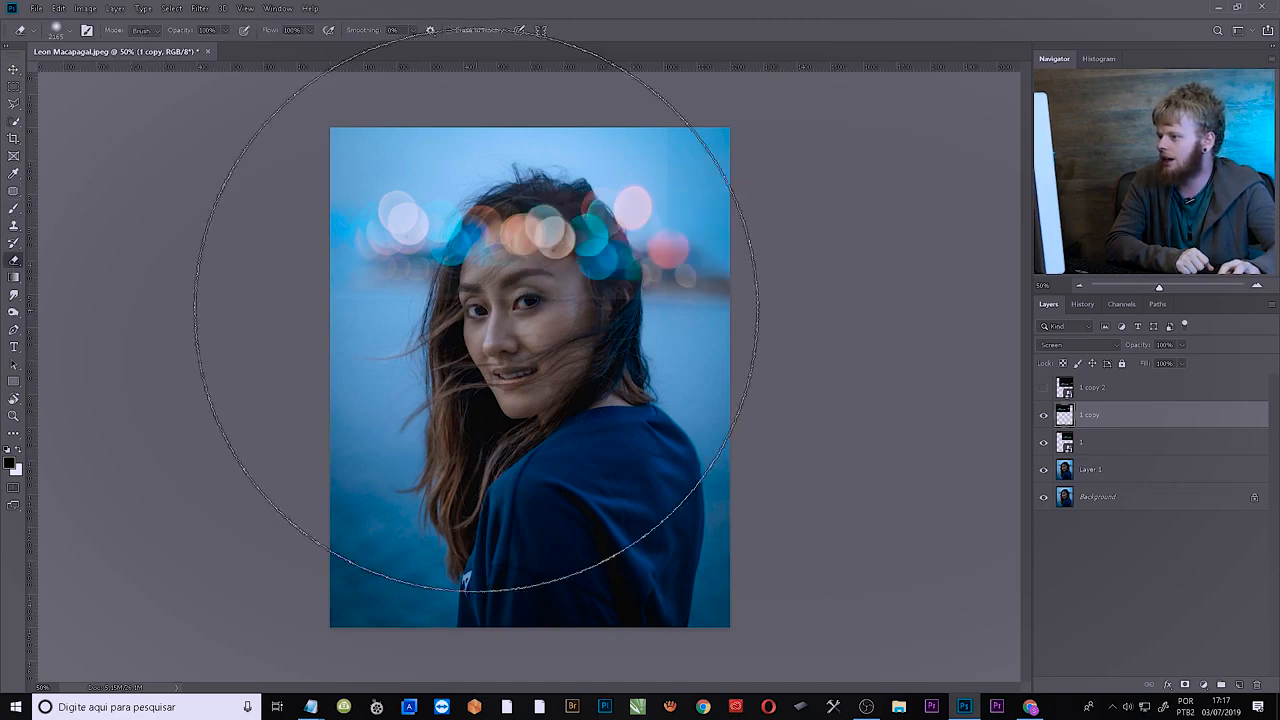
pyautogui.click(71, 31)
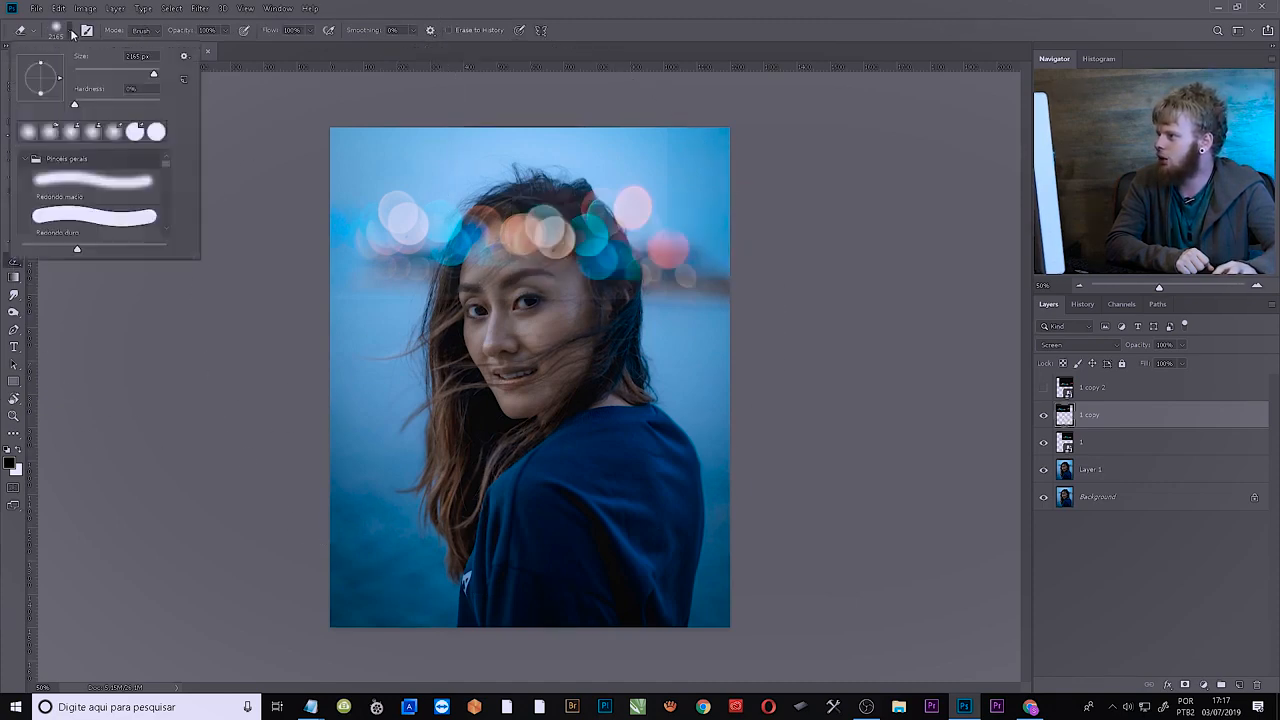
pyautogui.click(108, 72)
pyautogui.click(456, 300)
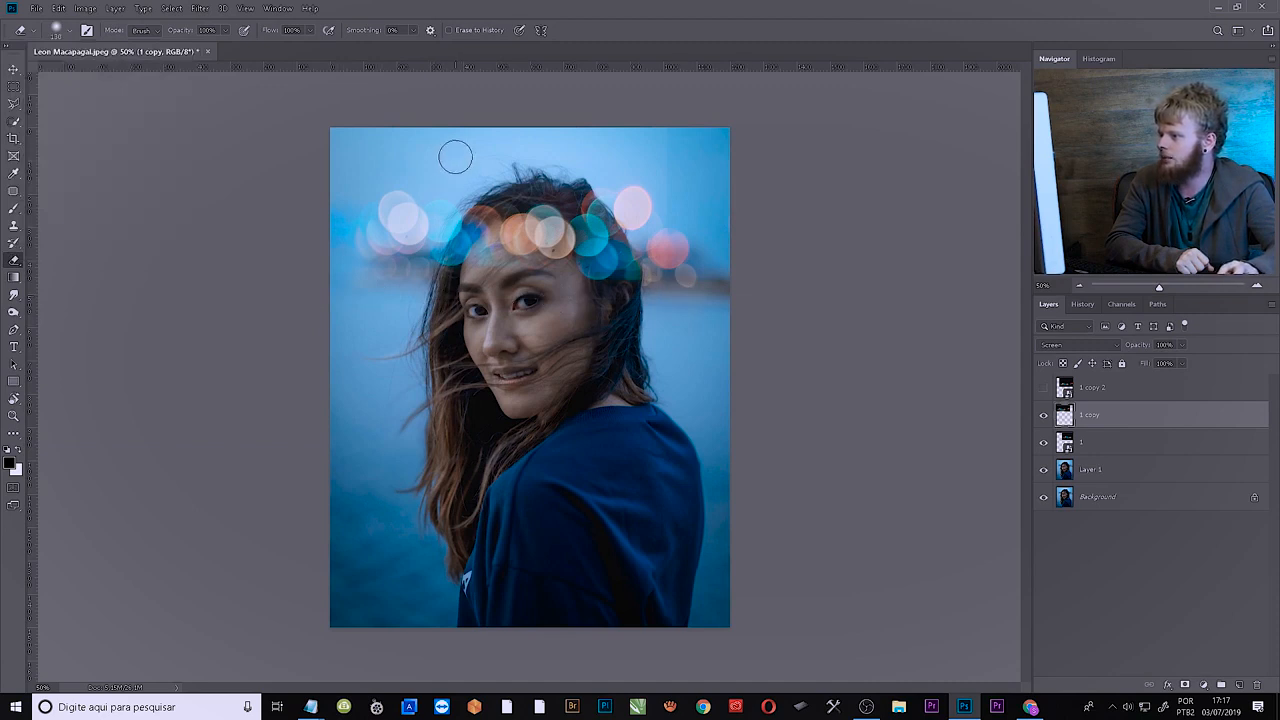
# Nudge the first bokeh copy left and erase its lights over the head and right background with a 243 px Eraser
pyautogui.click(14, 69)
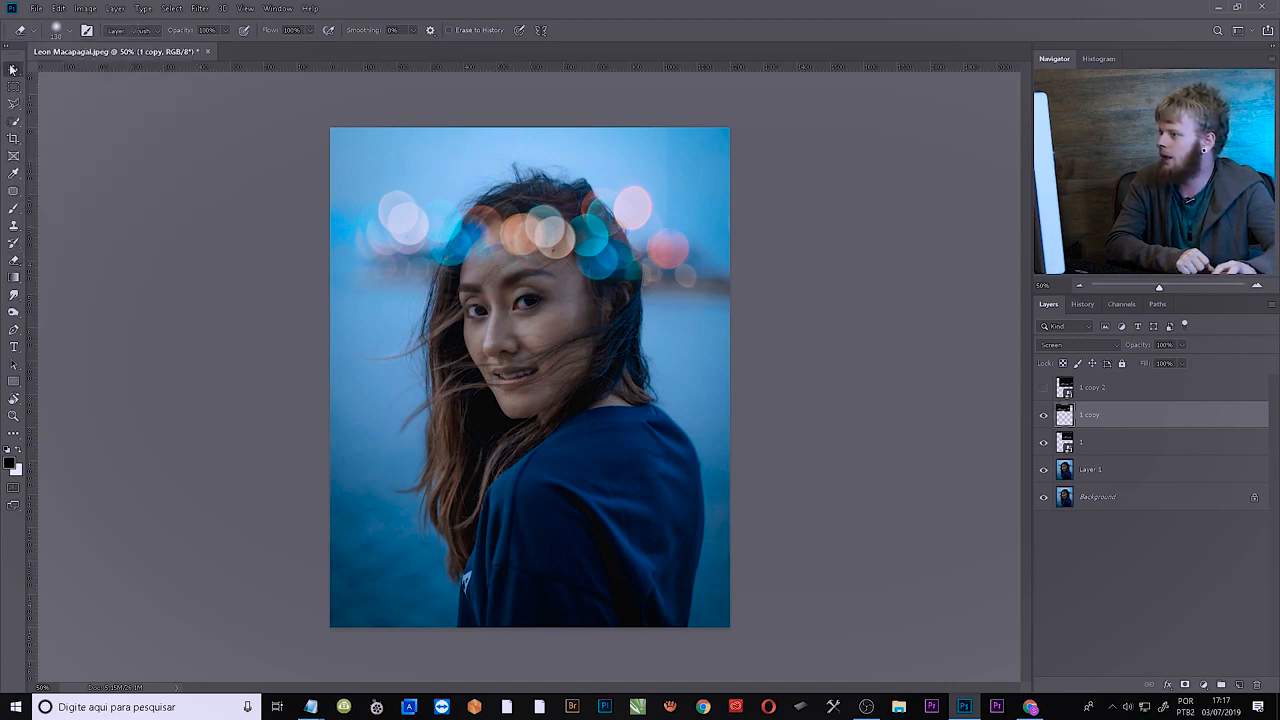
pyautogui.moveTo(415, 218)
pyautogui.mouseDown()
pyautogui.moveTo(378, 218)
pyautogui.moveTo(397, 214)
pyautogui.mouseUp()
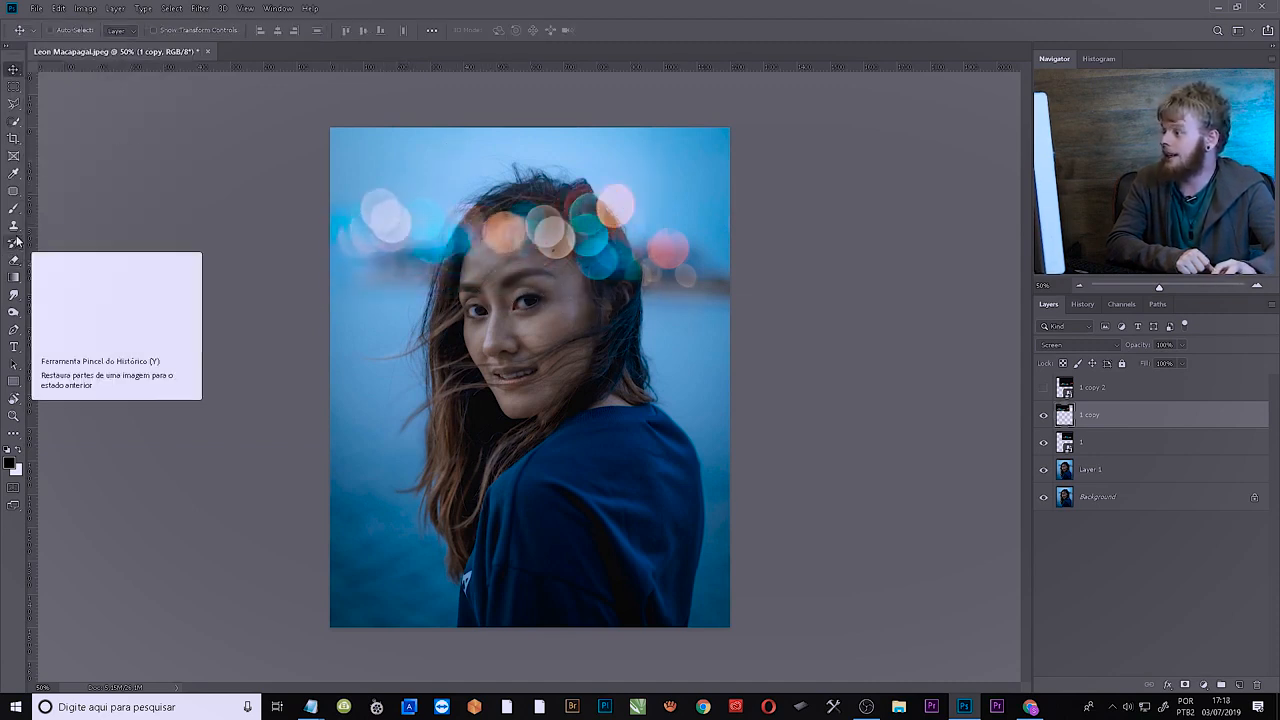
pyautogui.click(14, 259)
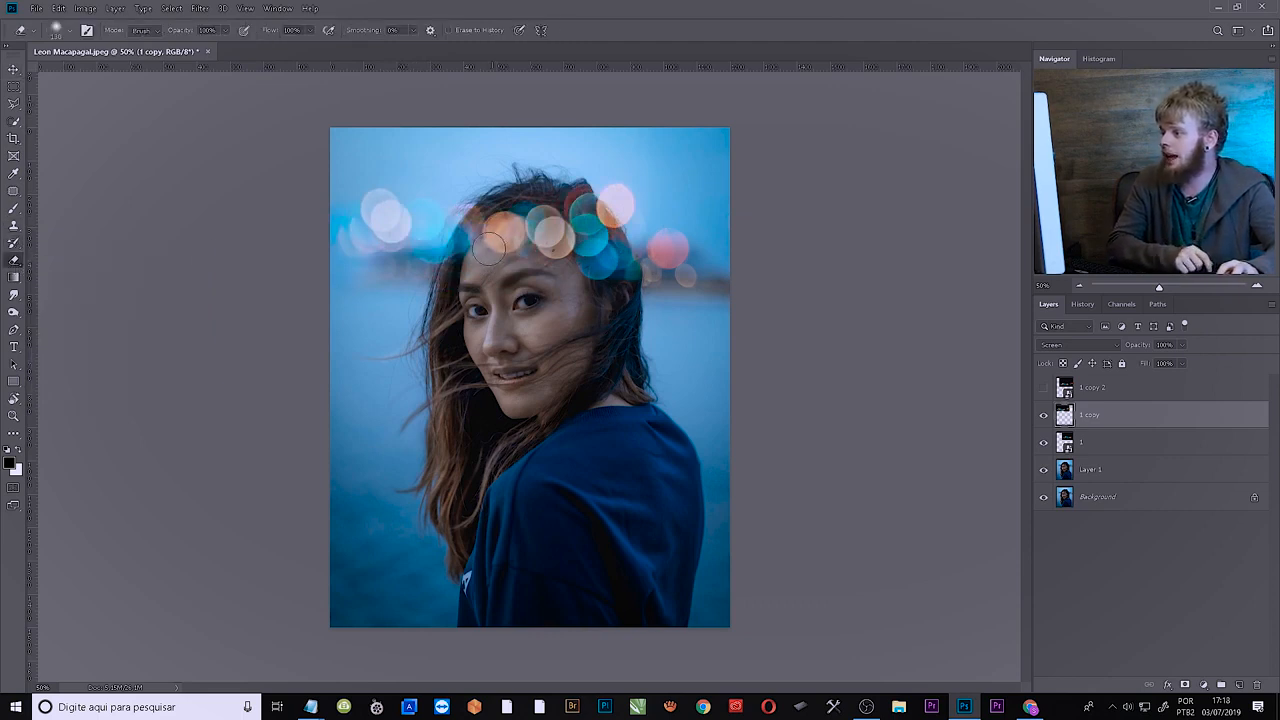
pyautogui.click(70, 30)
pyautogui.moveTo(493, 237)
pyautogui.mouseDown()
pyautogui.moveTo(499, 207)
pyautogui.moveTo(489, 263)
pyautogui.moveTo(509, 217)
pyautogui.moveTo(502, 284)
pyautogui.moveTo(538, 217)
pyautogui.moveTo(559, 215)
pyautogui.moveTo(589, 270)
pyautogui.moveTo(663, 163)
pyautogui.mouseUp()
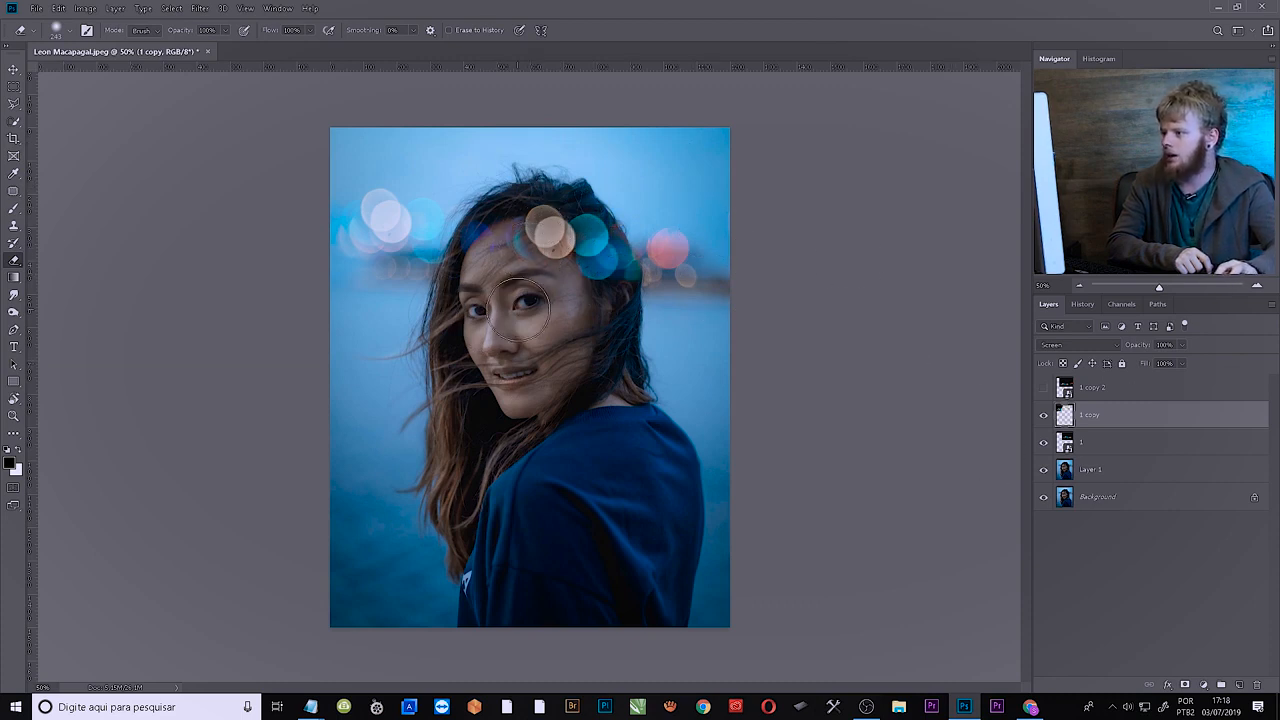
# Rasterize the original bokeh layer and erase its lights over the woman's forehead and hair
pyautogui.click(1044, 388)
pyautogui.click(1044, 388)
pyautogui.click(1060, 449)
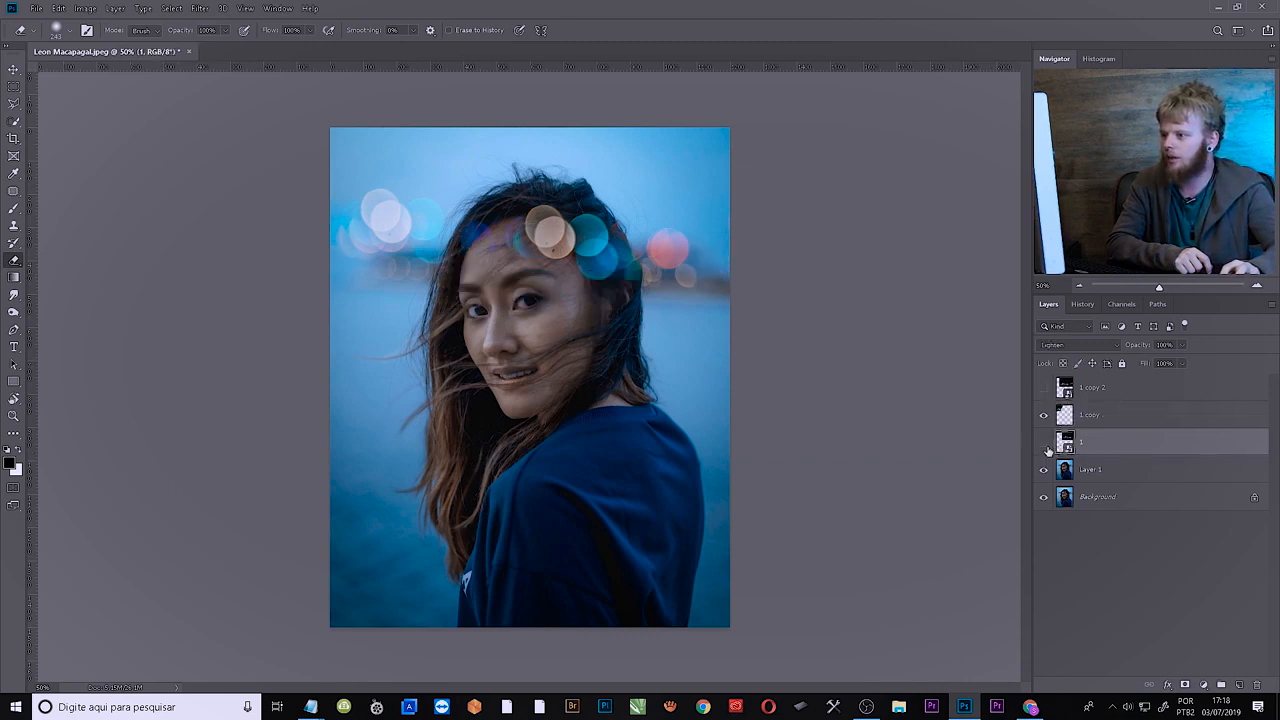
pyautogui.click(575, 252)
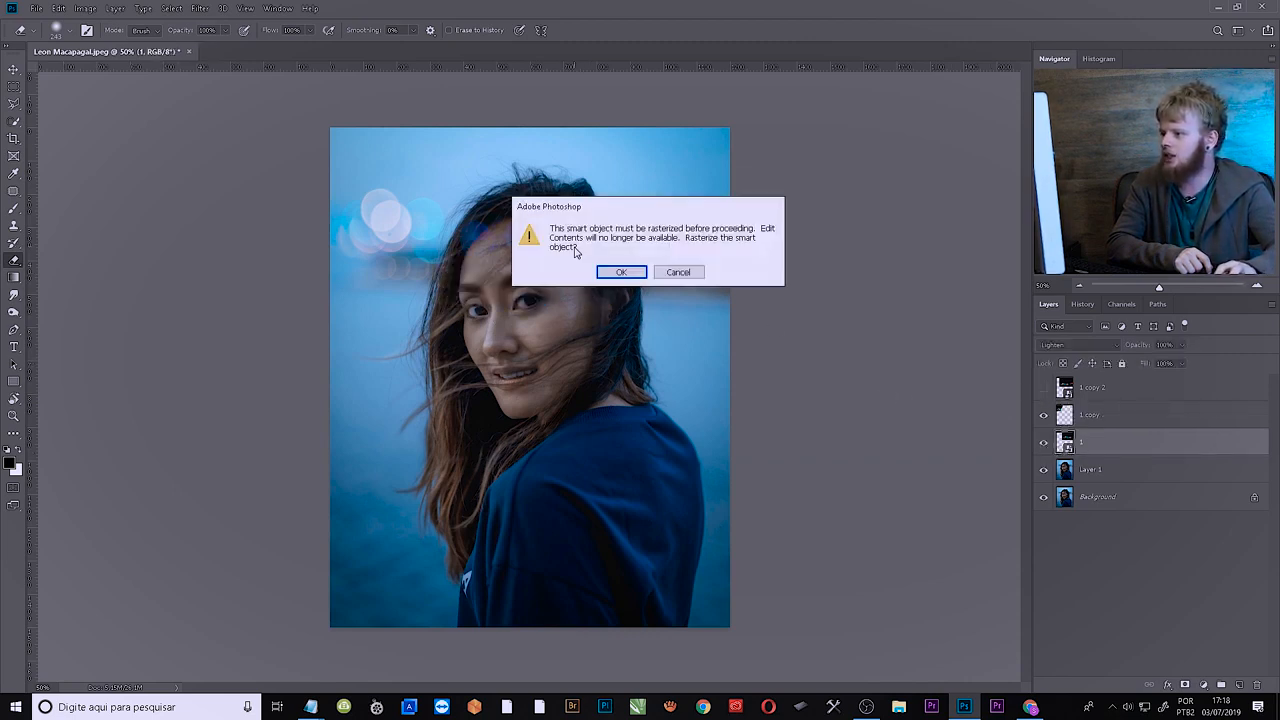
pyautogui.click(618, 279)
pyautogui.moveTo(580, 238)
pyautogui.mouseDown()
pyautogui.moveTo(543, 204)
pyautogui.moveTo(536, 228)
pyautogui.moveTo(597, 204)
pyautogui.mouseUp()
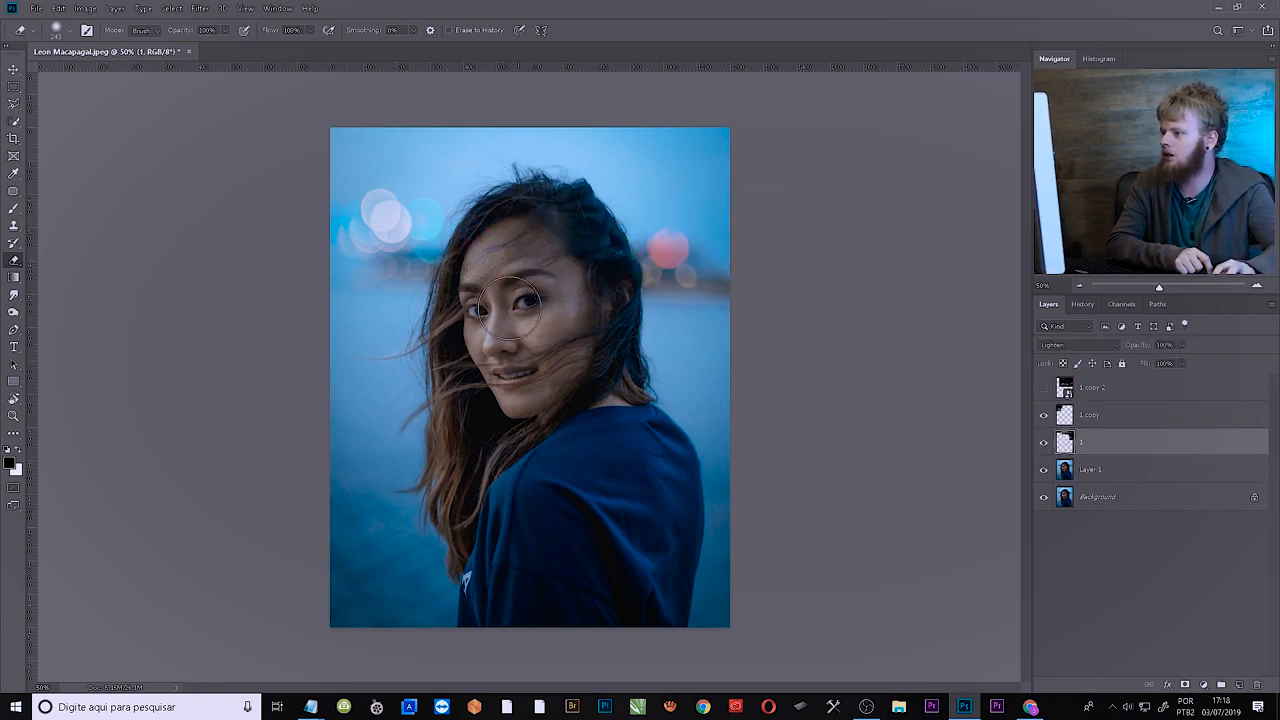
# Duplicate the first bokeh copy and move the duplicate's lights to the right side of the woman's head
pyautogui.click(1116, 422)
pyautogui.hotkey('ctrl', 'j')
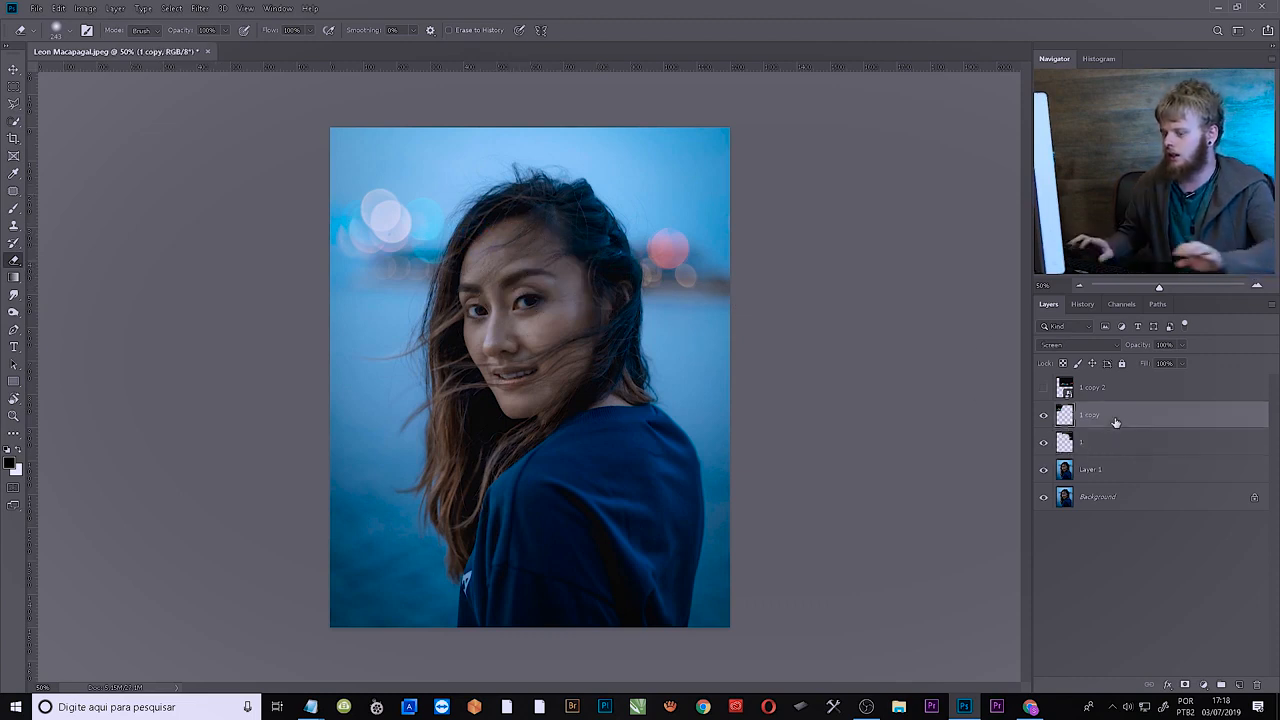
pyautogui.press('v')
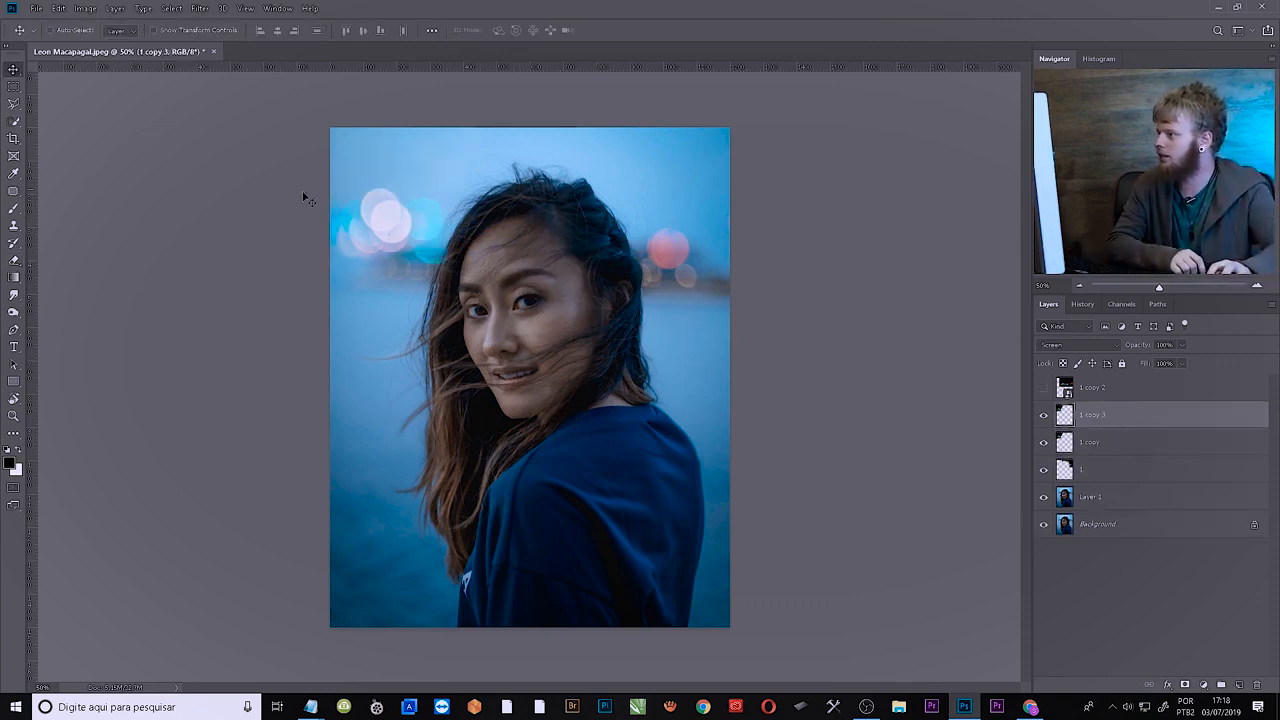
pyautogui.moveTo(391, 207); pyautogui.dragTo(689, 207)
# Erase the parts of the new bokeh duplicate that overlap the woman's head and hair, checking the underlying copy's visibility
pyautogui.press('e')
pyautogui.moveTo(505, 215)
pyautogui.mouseDown()
pyautogui.moveTo(588, 189)
pyautogui.moveTo(566, 149)
pyautogui.moveTo(617, 226)
pyautogui.moveTo(580, 215)
pyautogui.moveTo(591, 226)
pyautogui.moveTo(593, 208)
pyautogui.moveTo(618, 338)
pyautogui.mouseUp()
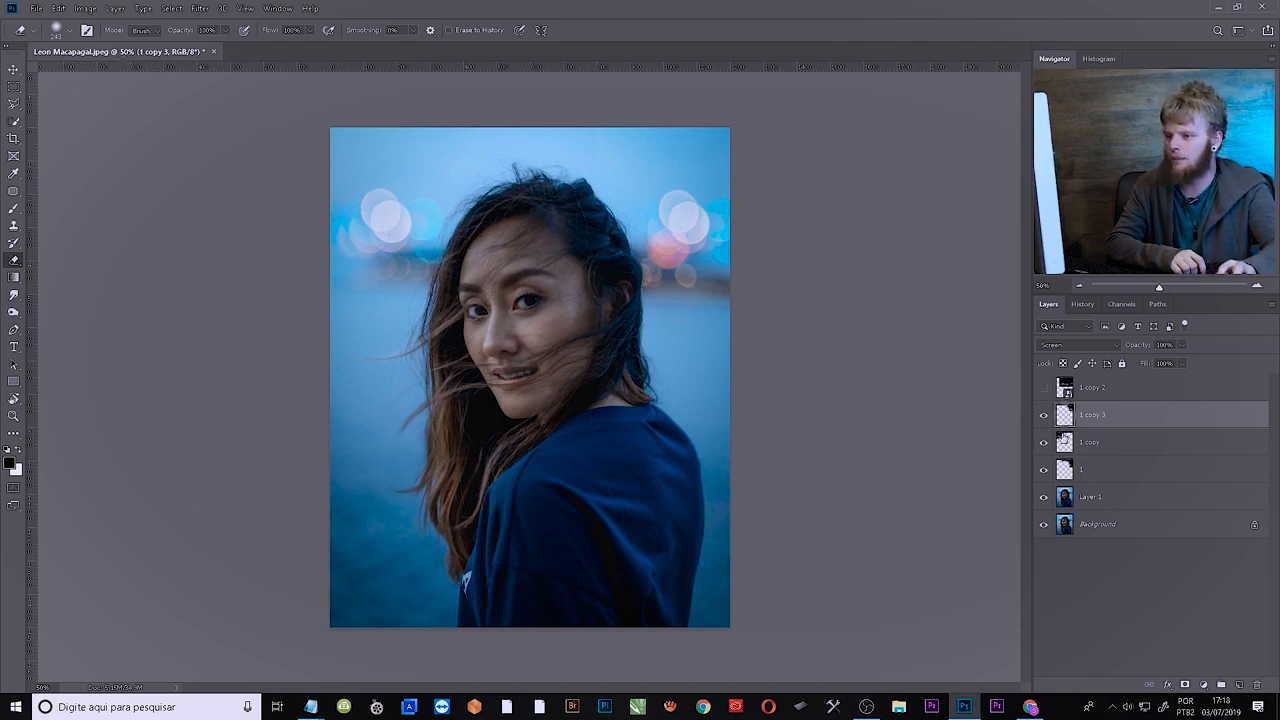
pyautogui.click(1044, 443)
pyautogui.click(1043, 442)
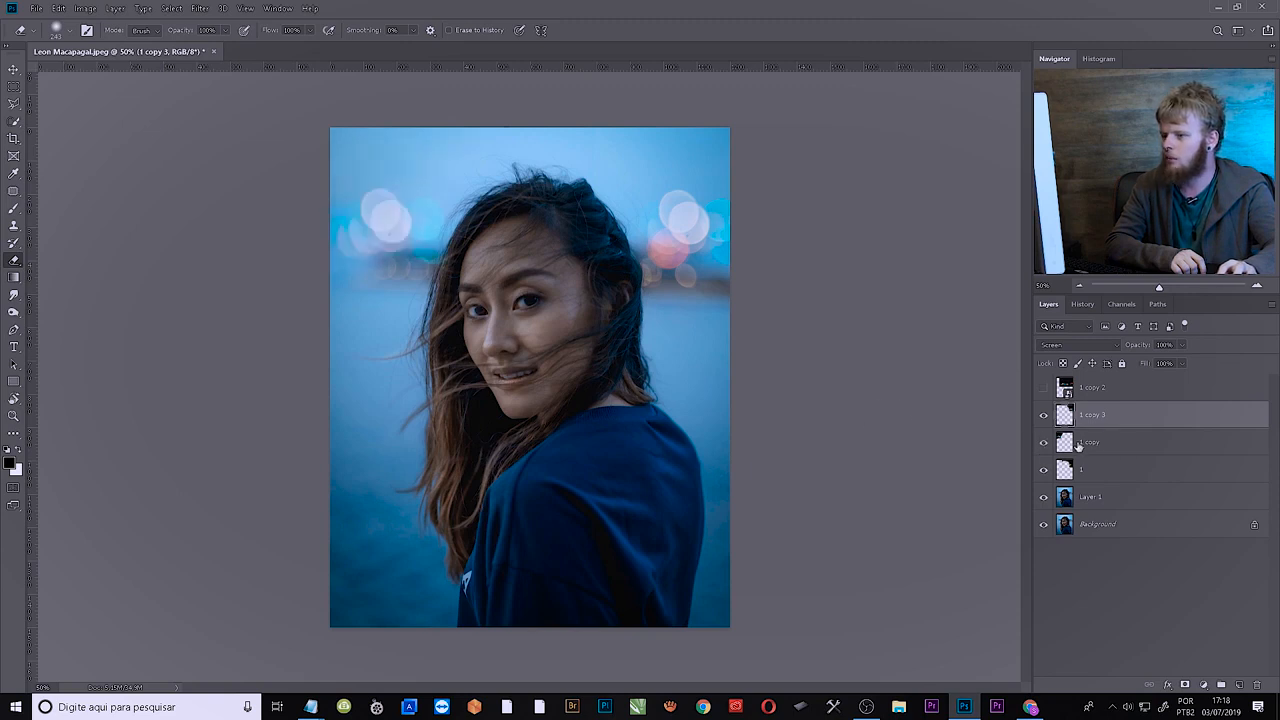
# Merge the three visible bokeh layers into one and set its blend mode to Screen
pyautogui.click(1078, 446)
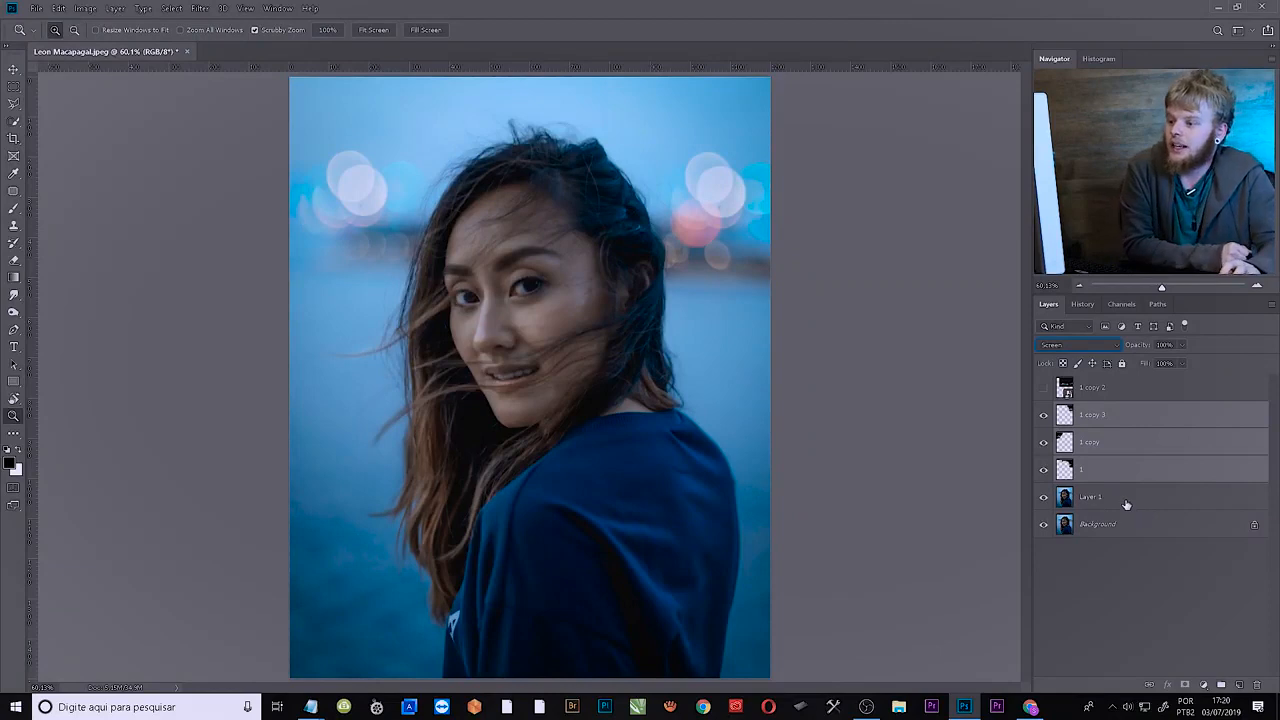
pyautogui.rightClick(1113, 429)
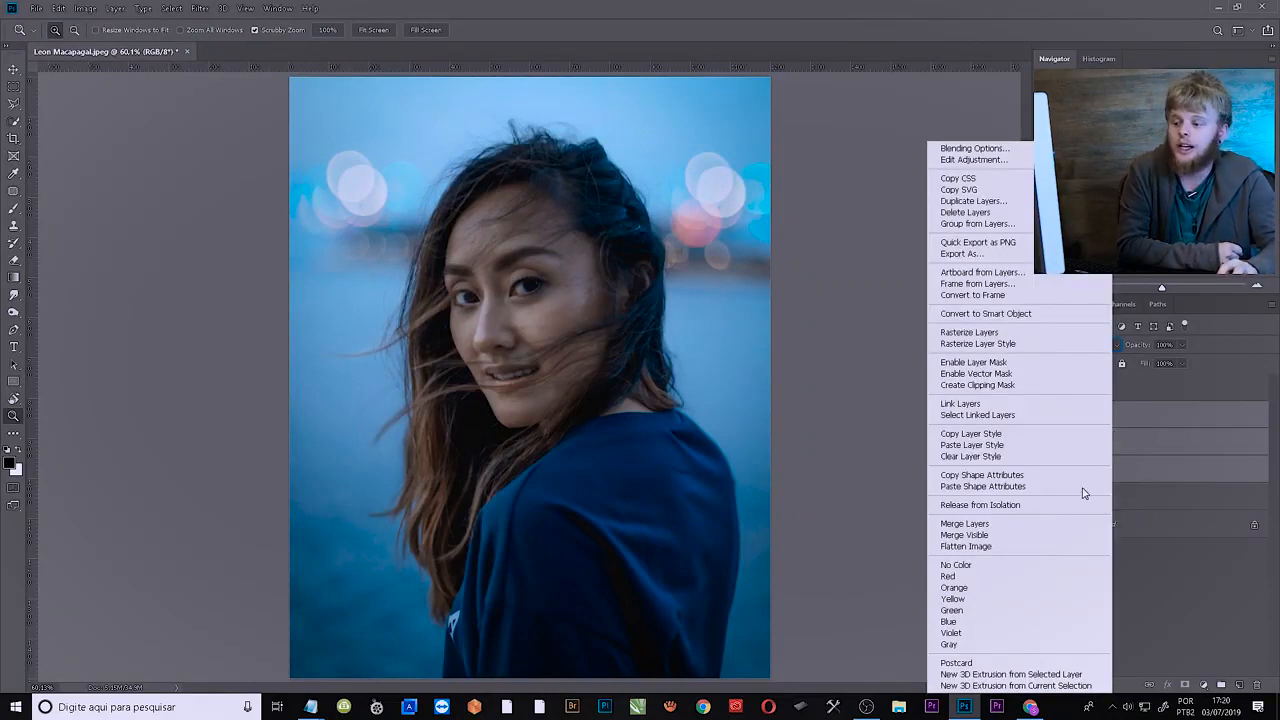
pyautogui.click(965, 523)
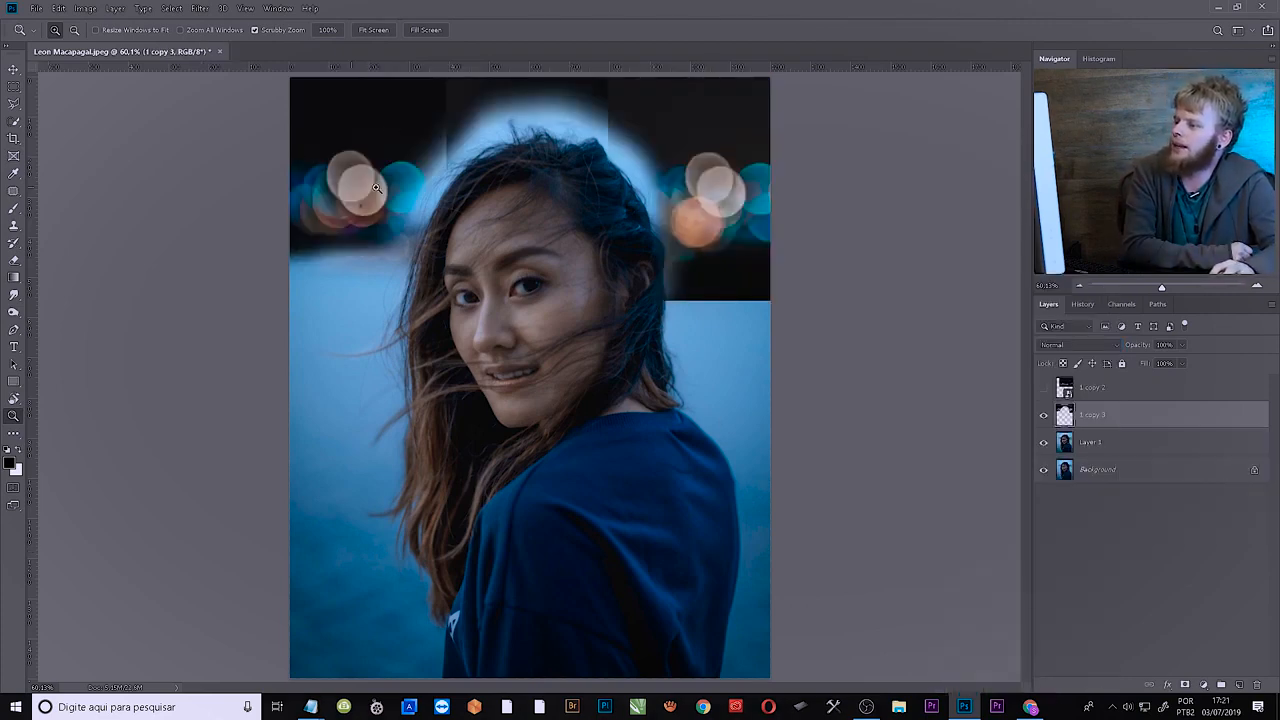
pyautogui.click(1112, 345)
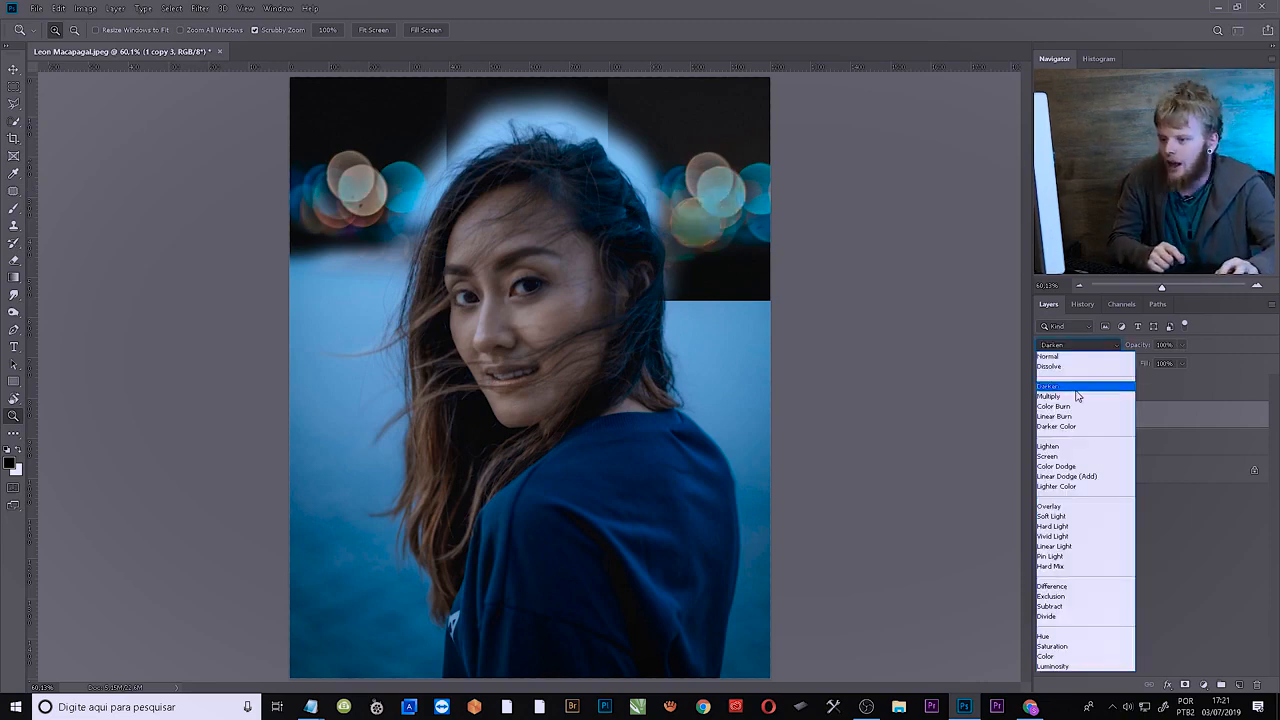
pyautogui.click(1076, 457)
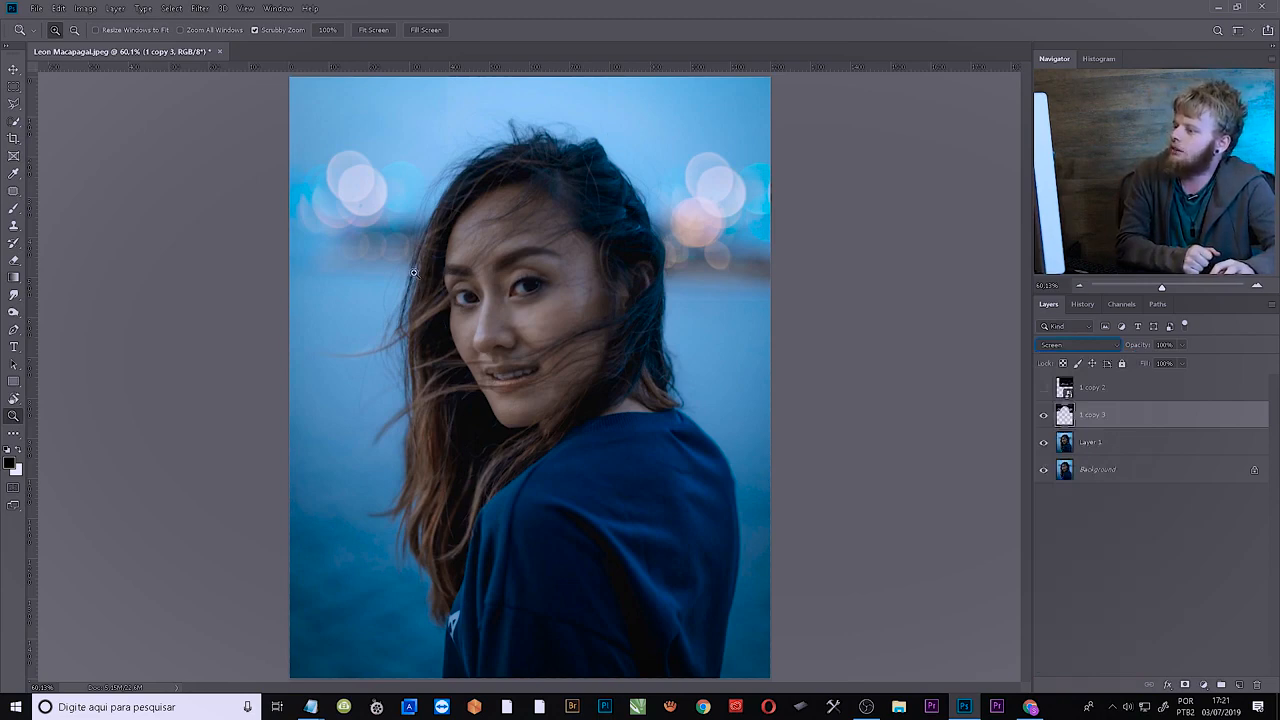
# Toggle the merged bokeh layer's visibility to compare the portrait with and without the lights
pyautogui.press('e')
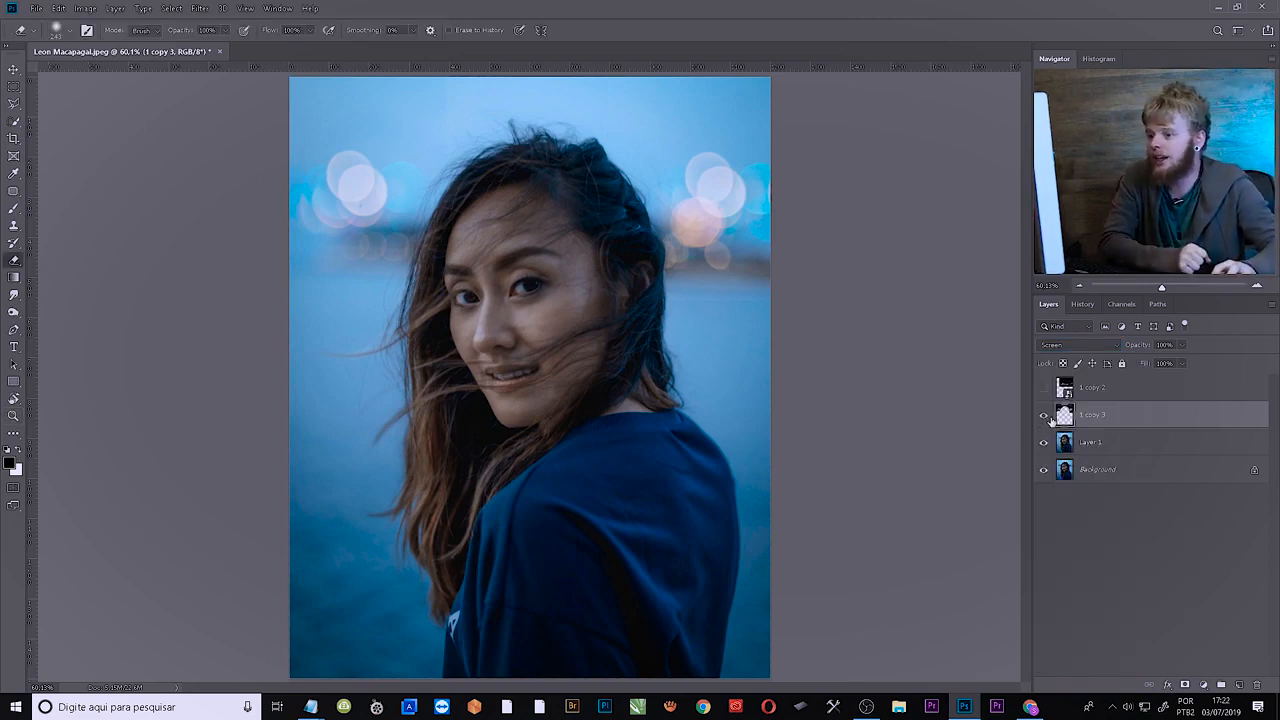
pyautogui.click(1044, 418)
pyautogui.click(1044, 418)
pyautogui.click(1044, 418)
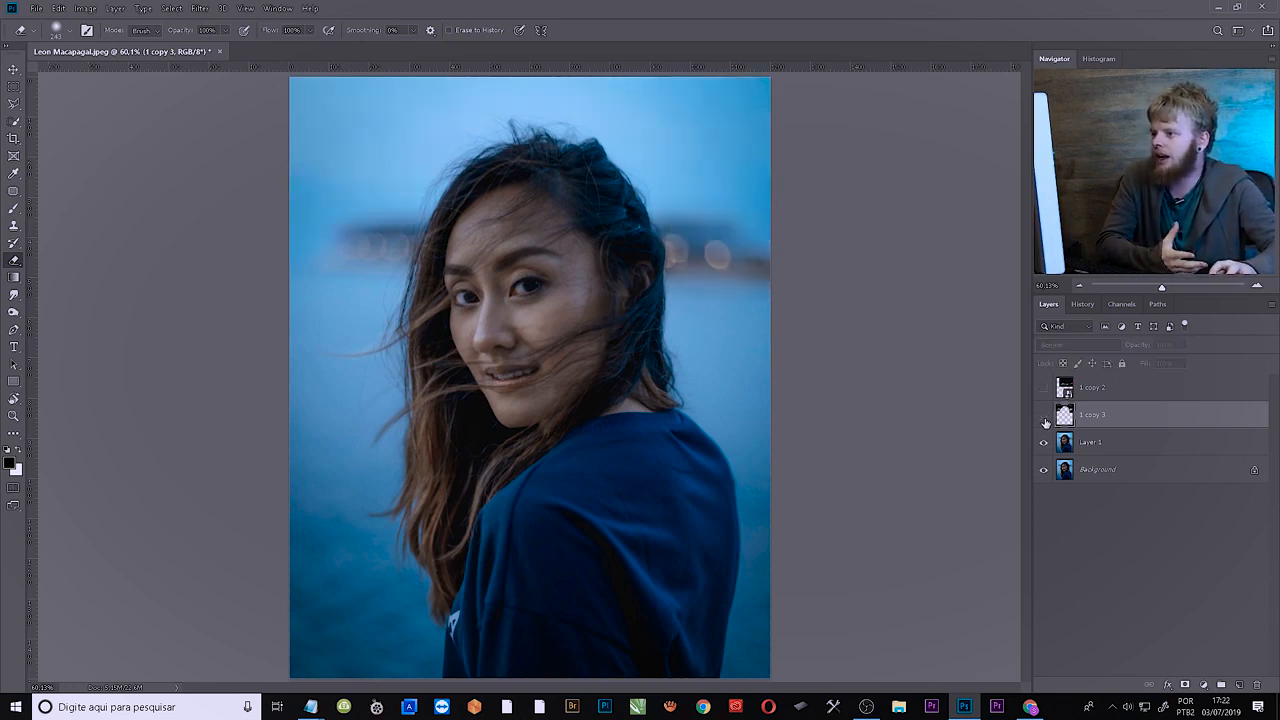
pyautogui.click(1044, 418)
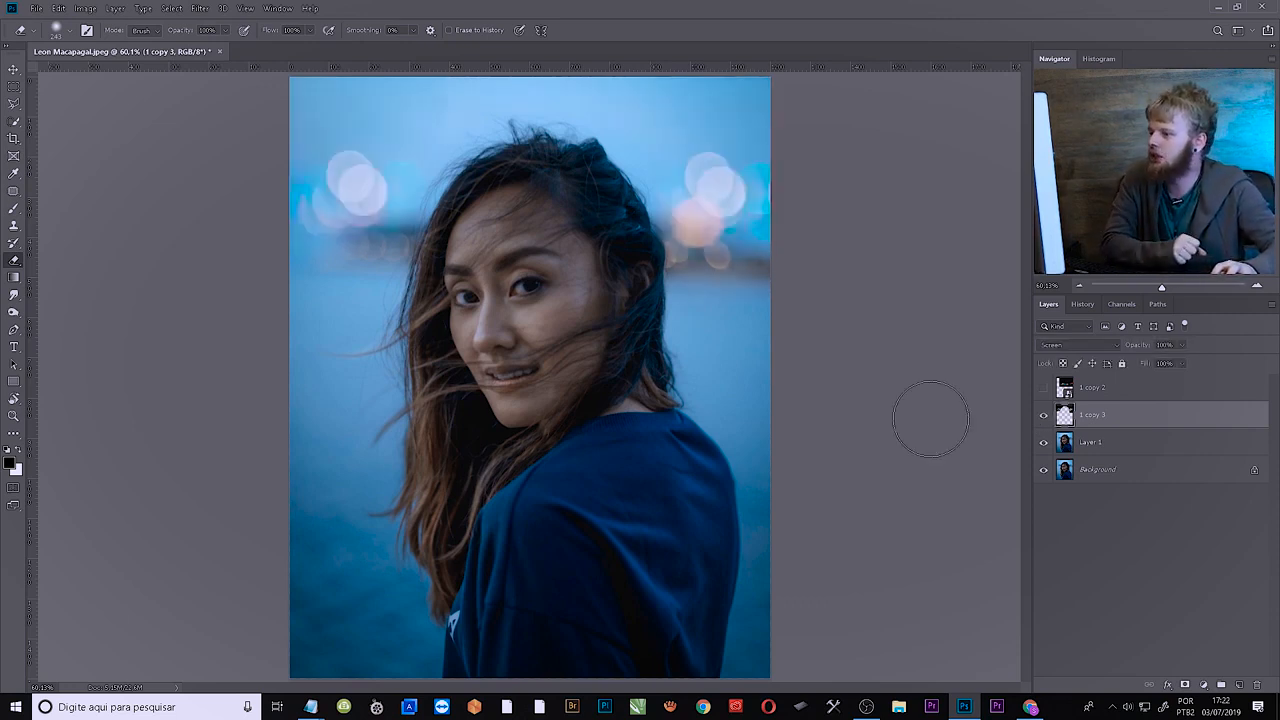